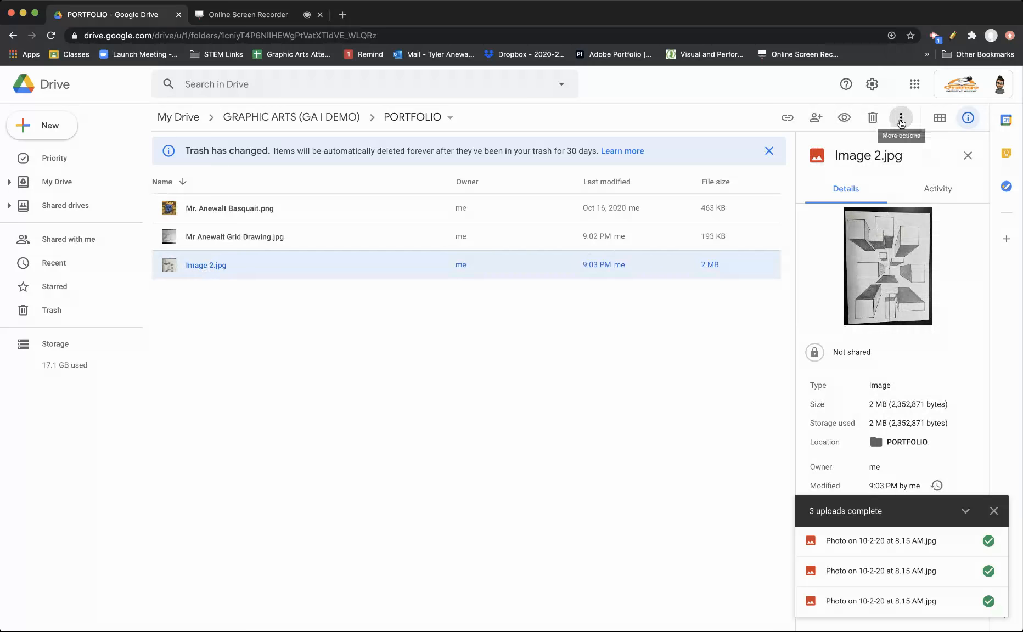
pyautogui.click(901, 119)
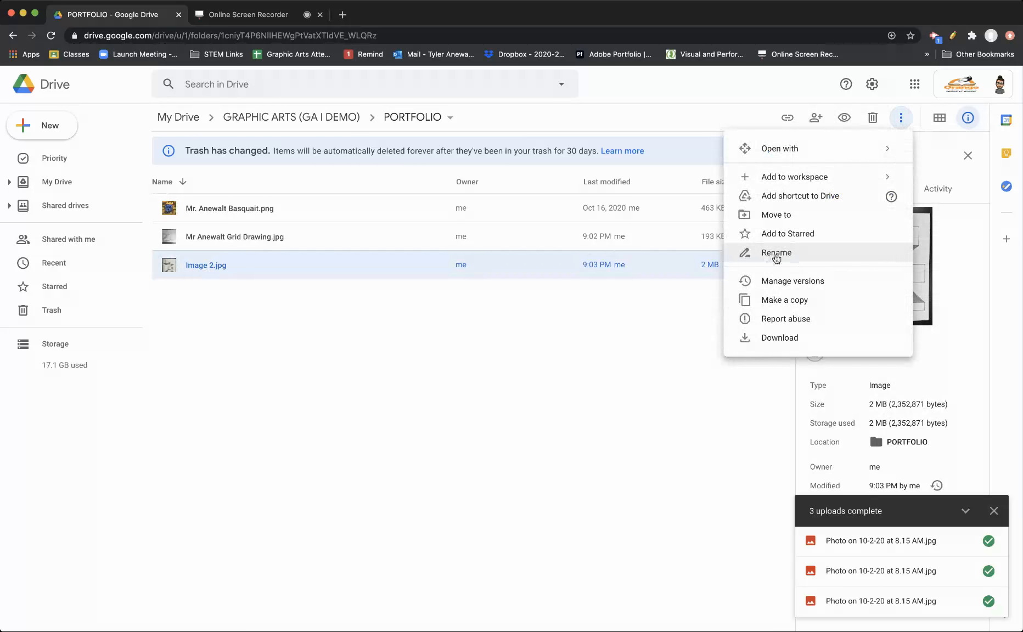
pyautogui.click(541, 367)
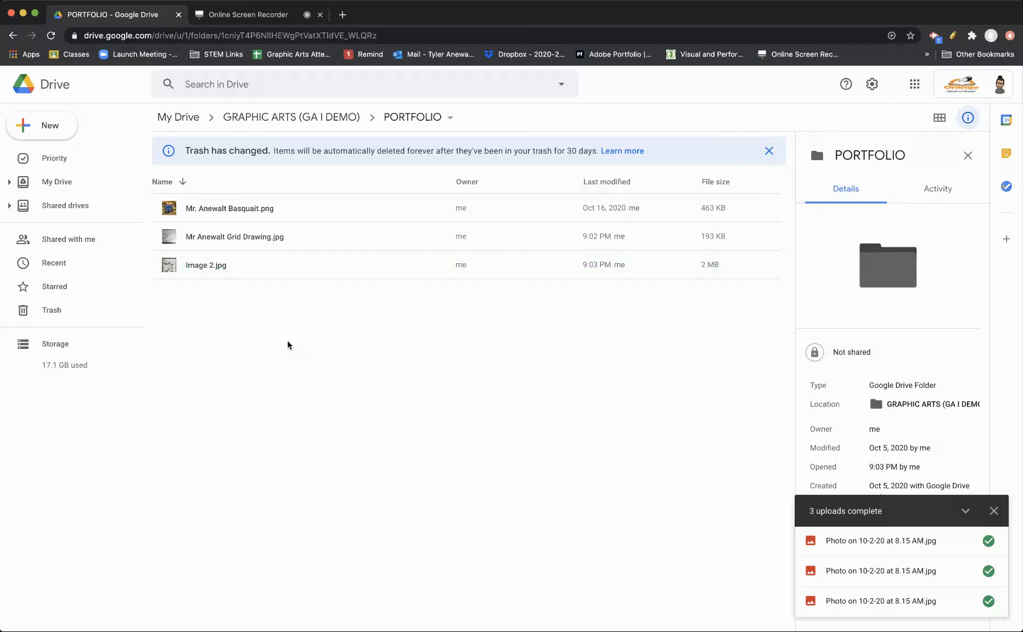
pyautogui.rightClick(202, 268)
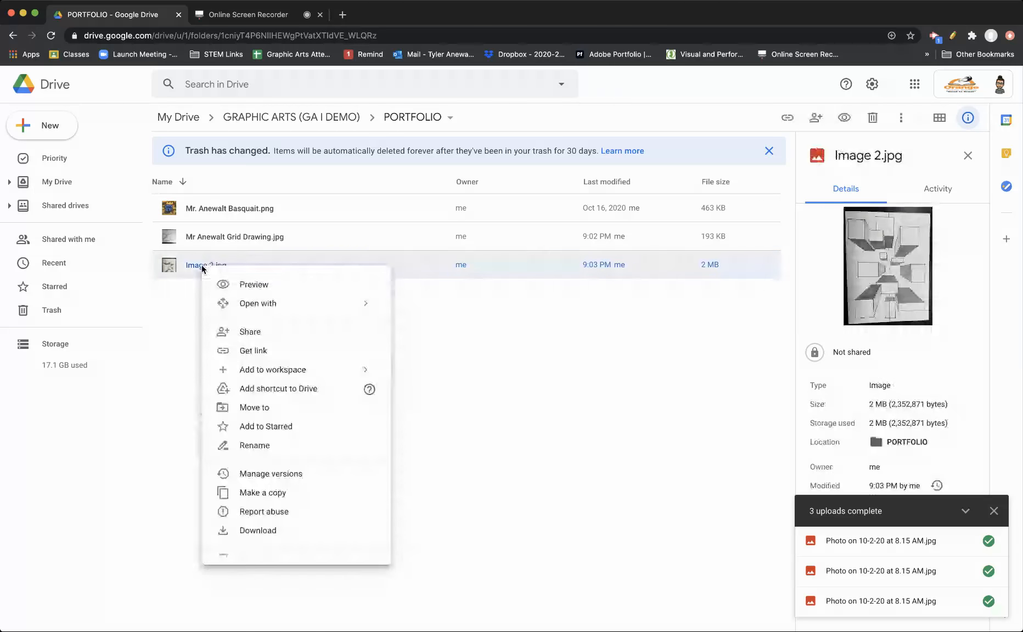
pyautogui.click(172, 314)
pyautogui.rightClick(210, 231)
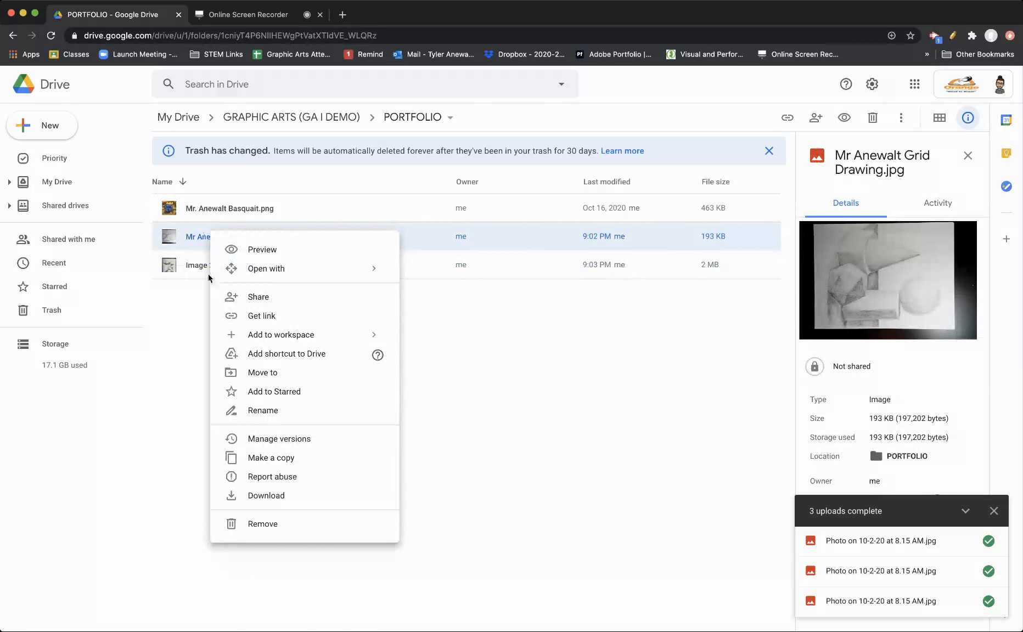
pyautogui.rightClick(182, 322)
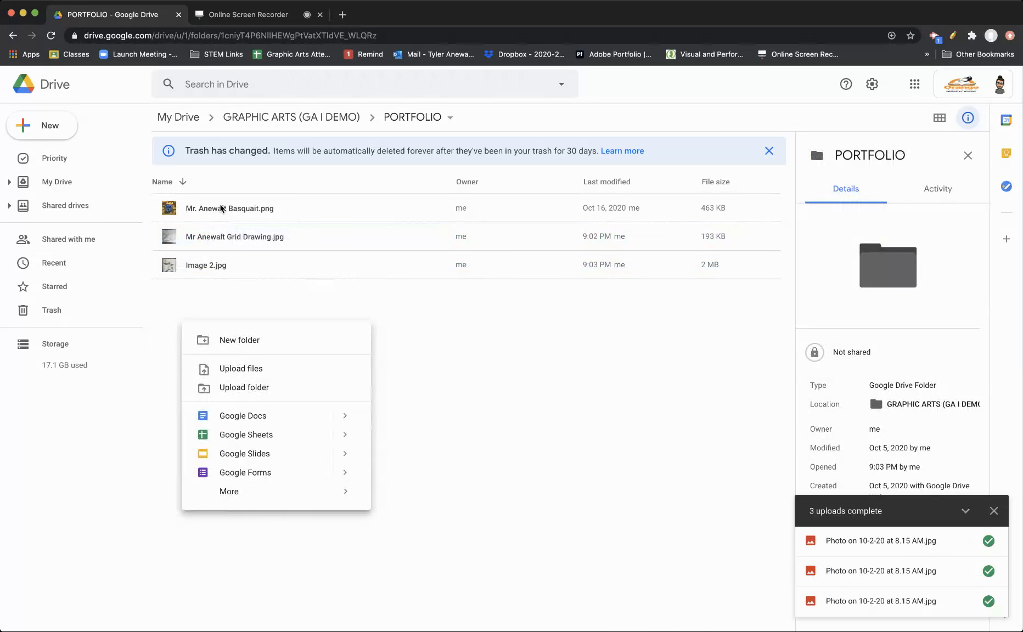
# Rename Image 2.jpg to the artist's name followed by "1 pt Perspective", keeping the .jpg extension
pyautogui.click(222, 267)
pyautogui.rightClick(240, 270)
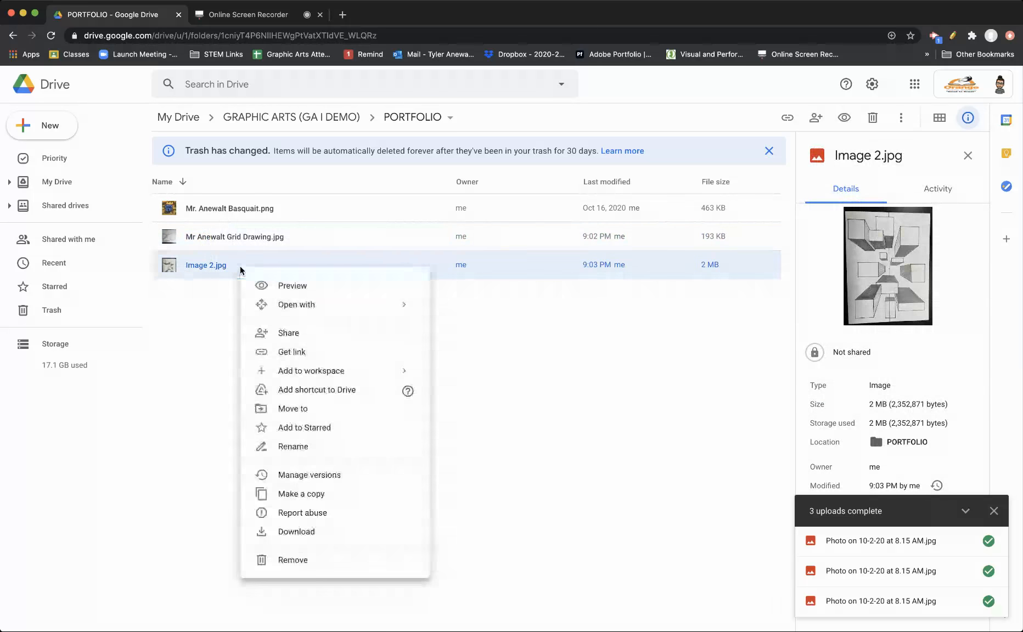
pyautogui.click(299, 447)
pyautogui.write('M')
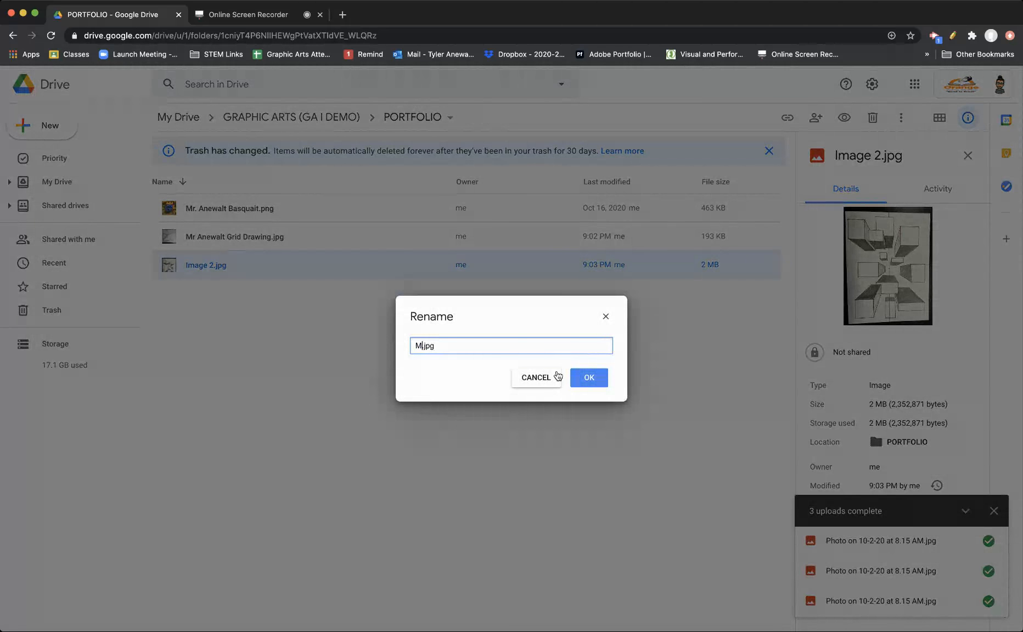
pyautogui.write('r Anewalt')
pyautogui.write('Perspective')
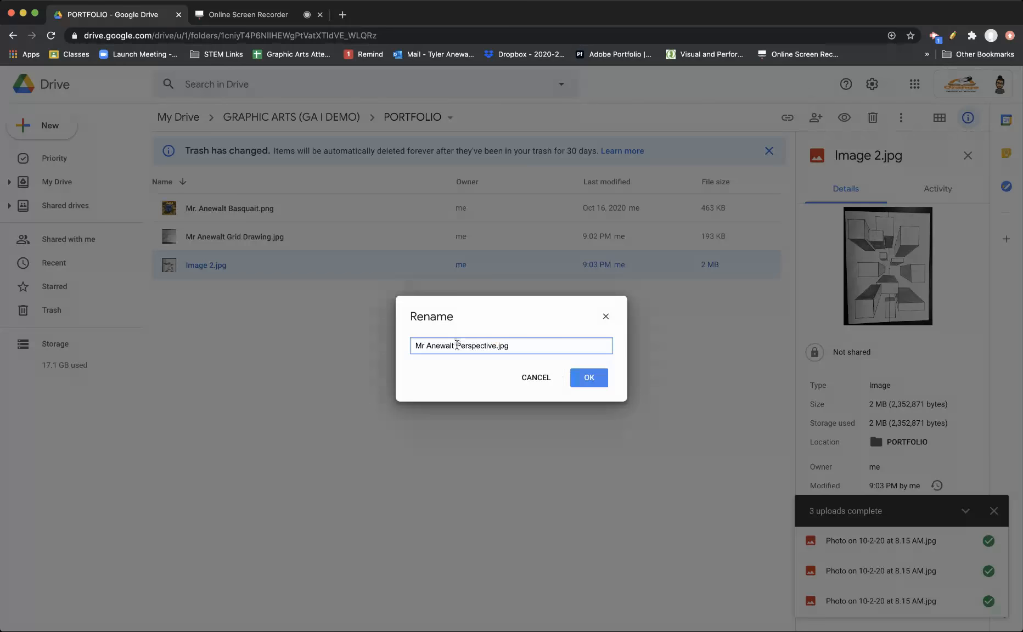
pyautogui.click(457, 344)
pyautogui.write('1 pt')
pyautogui.click(589, 377)
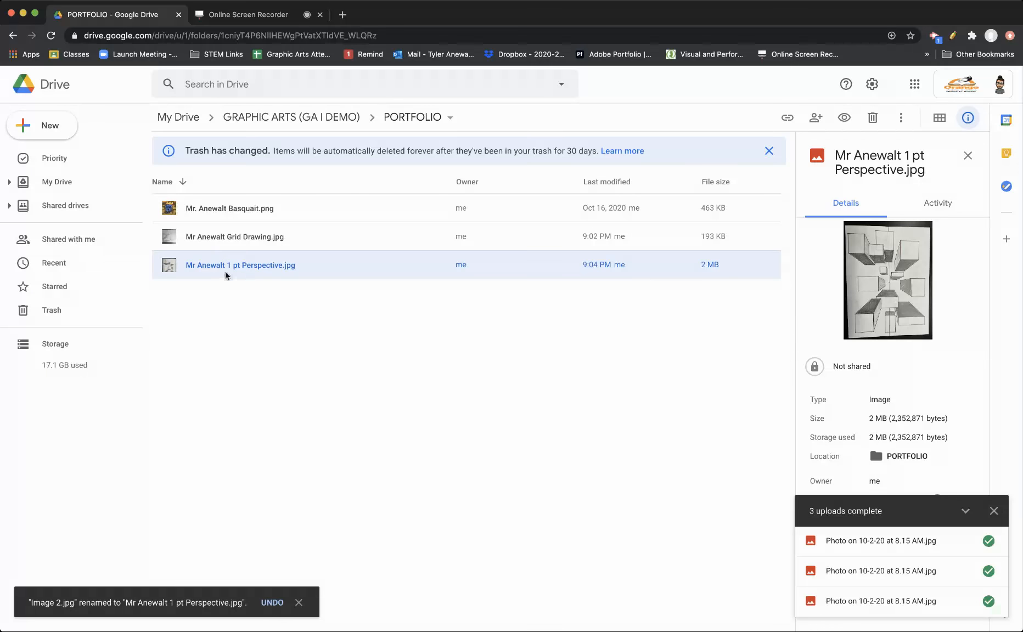
# Preview the Basquait, grid drawing and 1 pt perspective images in turn, and return to the PORTFOLIO folder
pyautogui.doubleClick(212, 213)
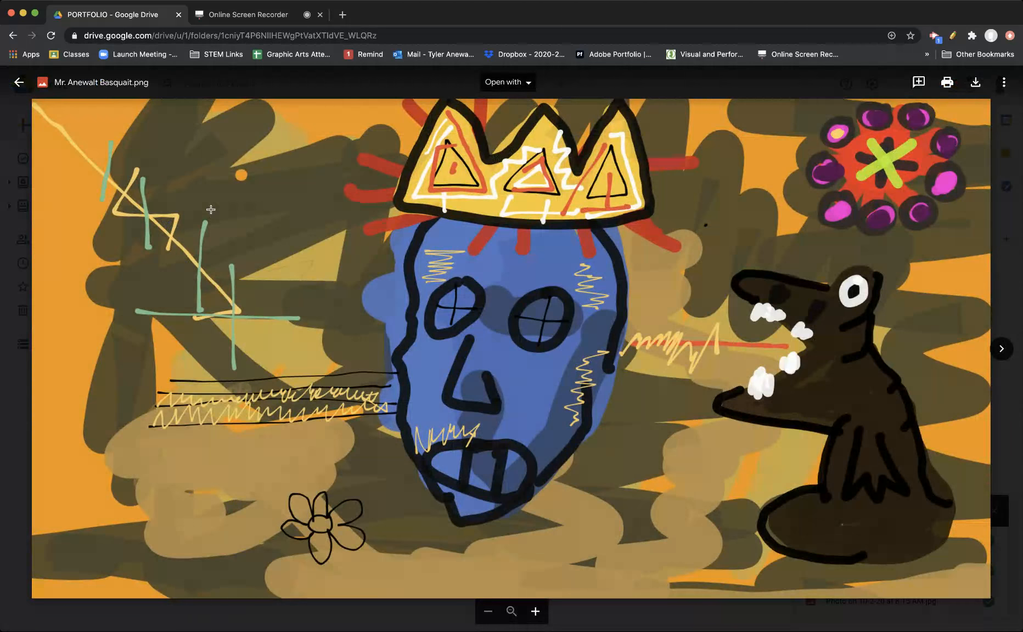
pyautogui.click(1002, 349)
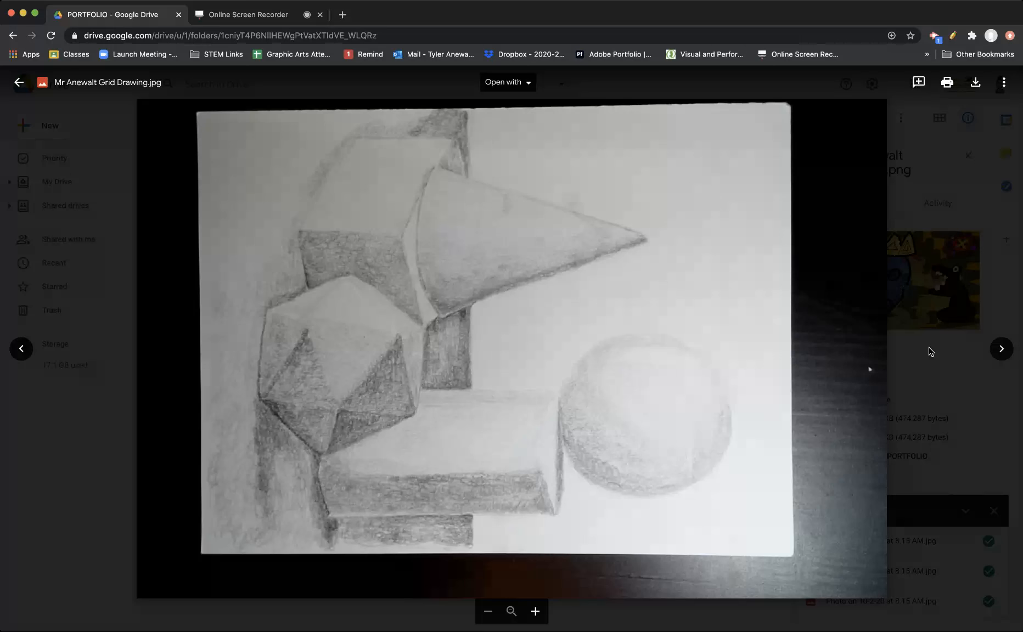
pyautogui.click(1002, 349)
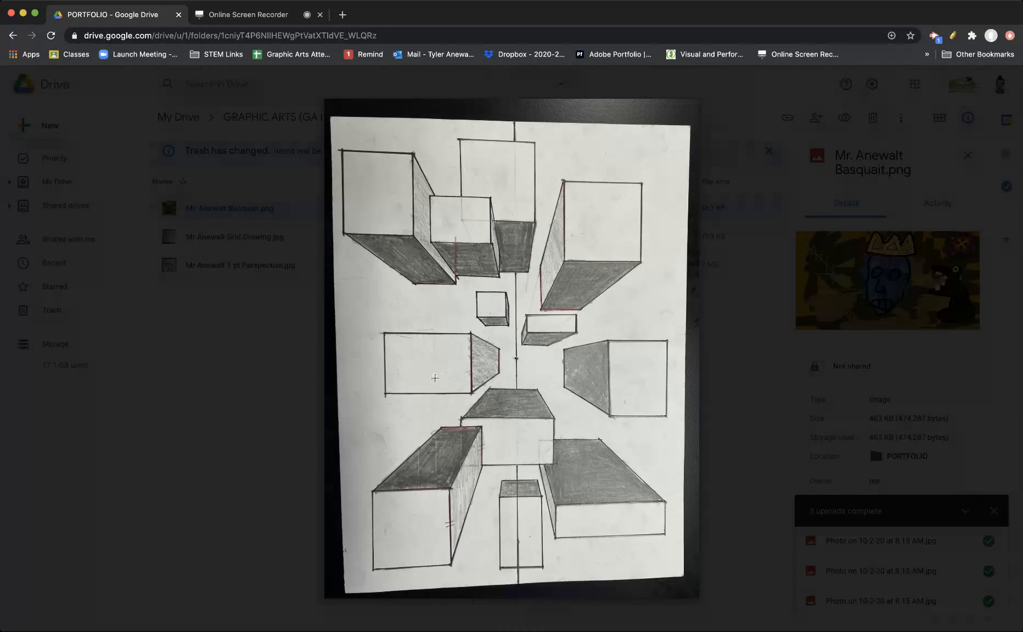
pyautogui.click(736, 388)
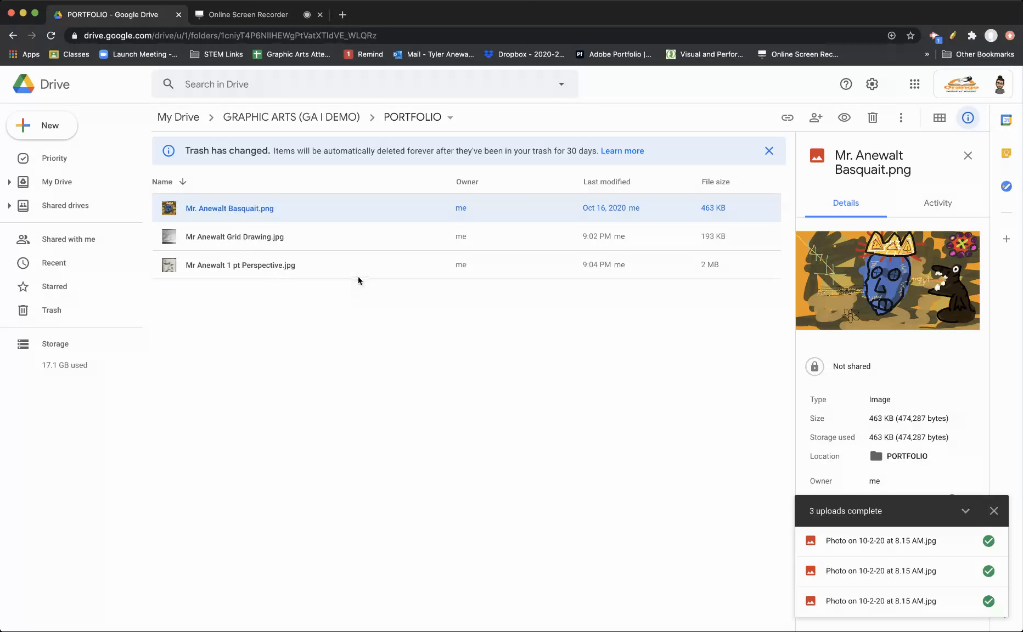
# Download the grid drawing JPG from the PORTFOLIO folder
pyautogui.click(250, 240)
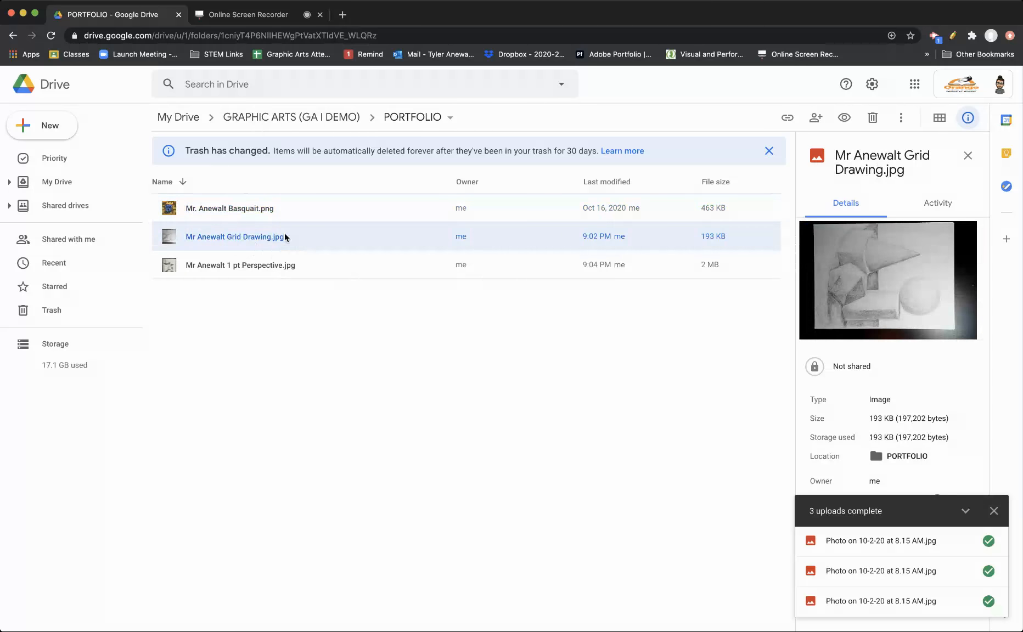
pyautogui.click(403, 240)
pyautogui.rightClick(382, 236)
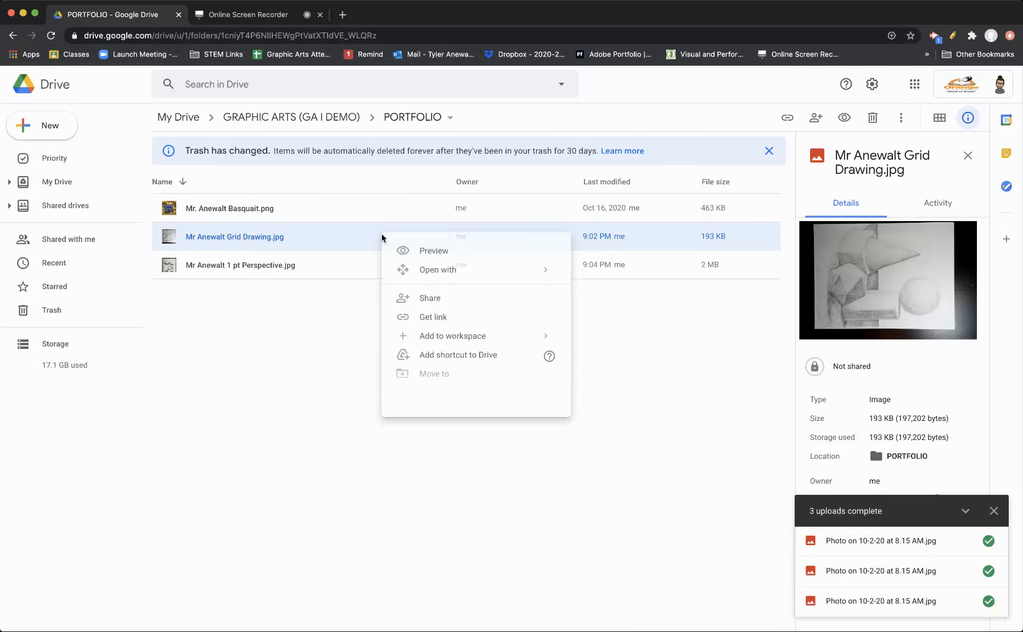
pyautogui.click(475, 499)
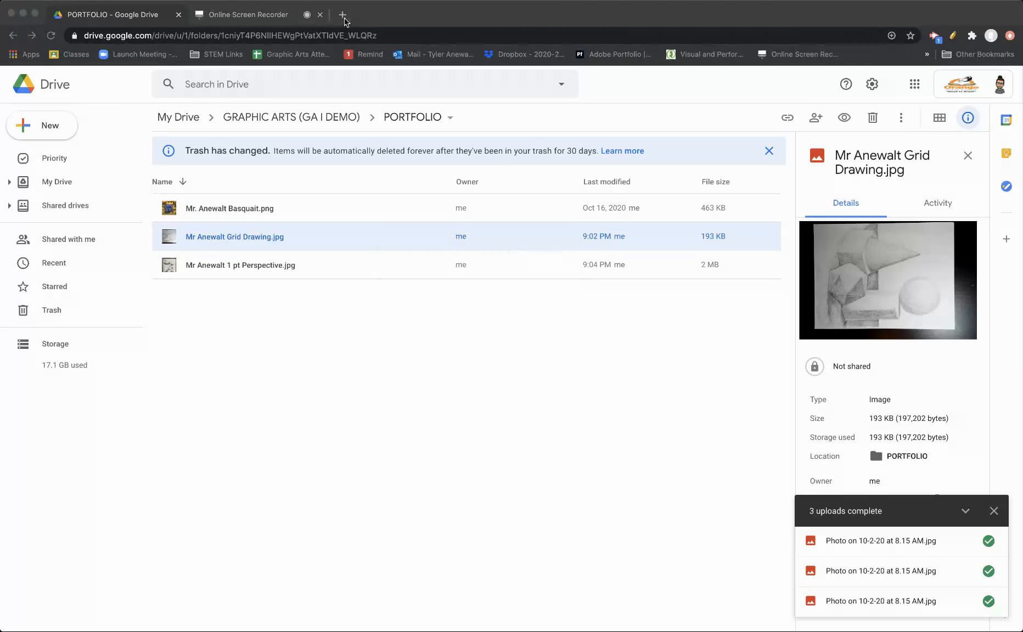
# Go to pixlr.com in a new browser tab and open the Pixlr E editor
pyautogui.click(343, 16)
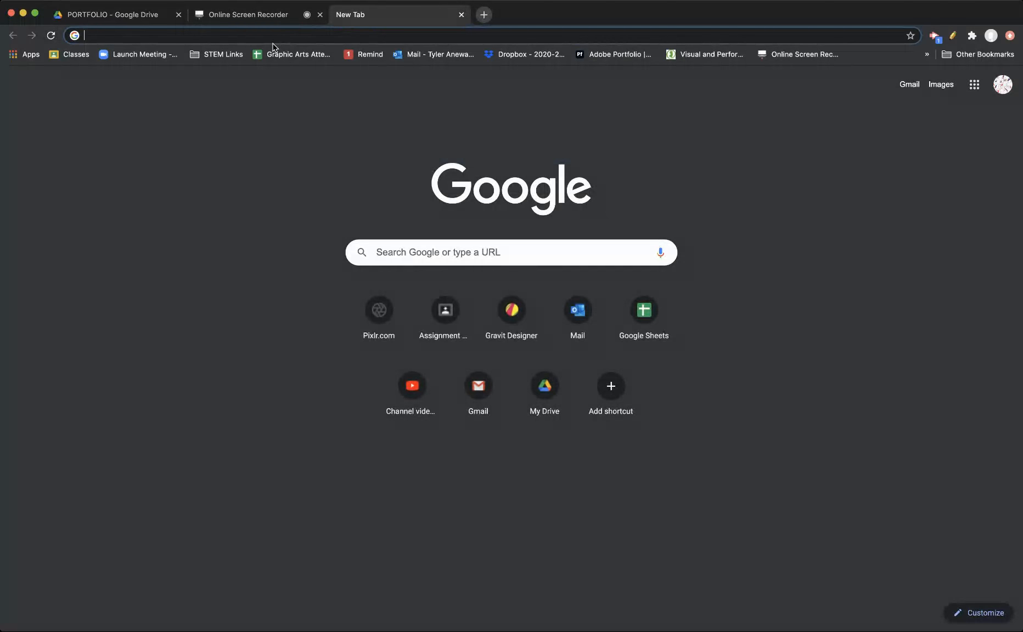
pyautogui.write('pixlr.com')
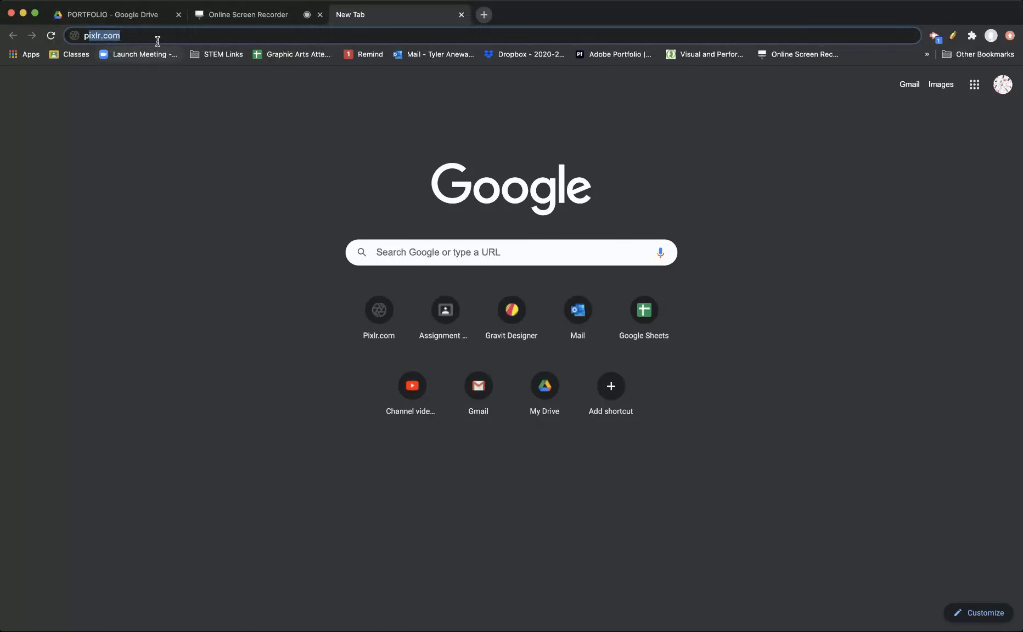
pyautogui.press('Return')
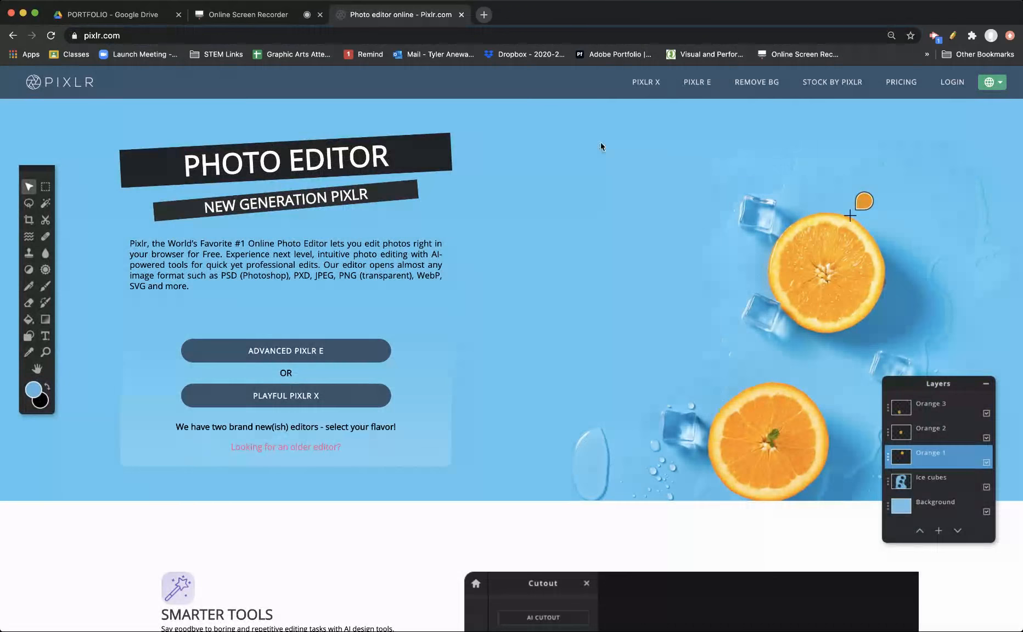
pyautogui.click(702, 88)
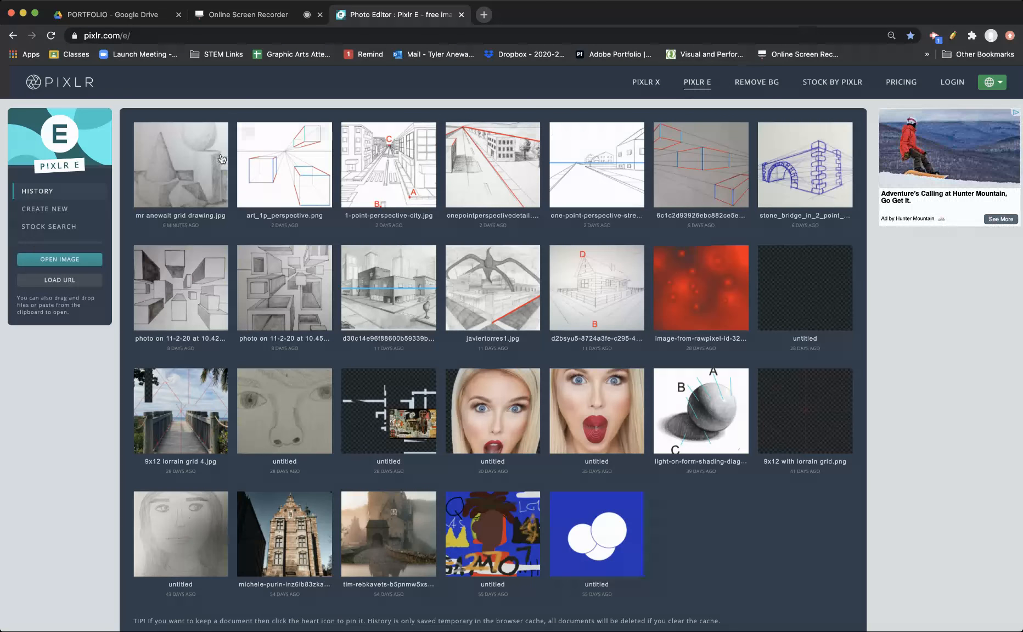
# Open the downloaded grid drawing photo from the computer and rotate the whole image left (counterclockwise)
pyautogui.click(61, 260)
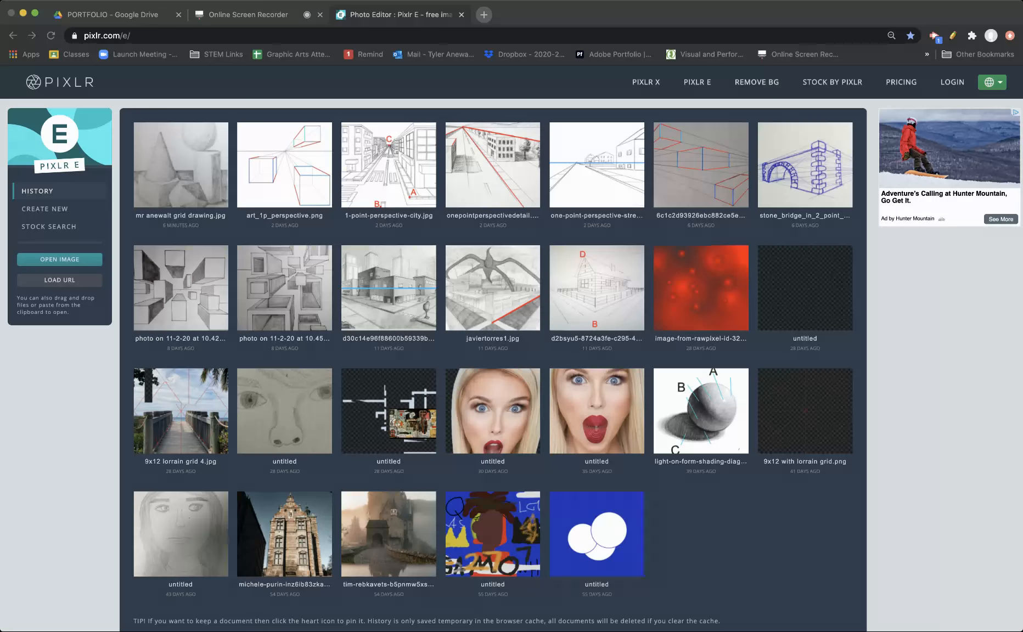
pyautogui.press('Return')
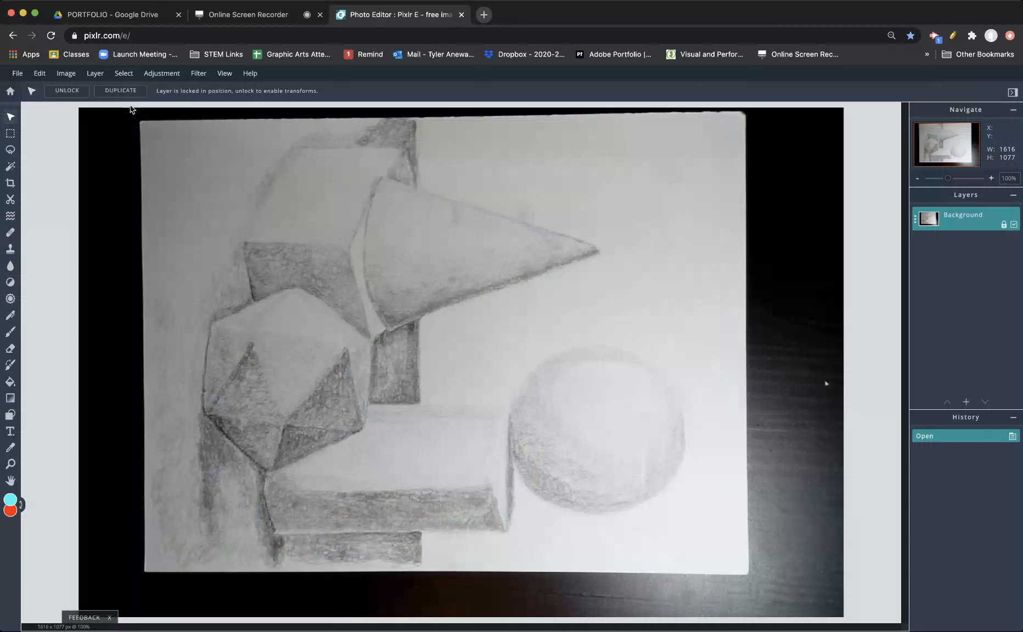
pyautogui.click(66, 77)
pyautogui.moveTo(63, 120)
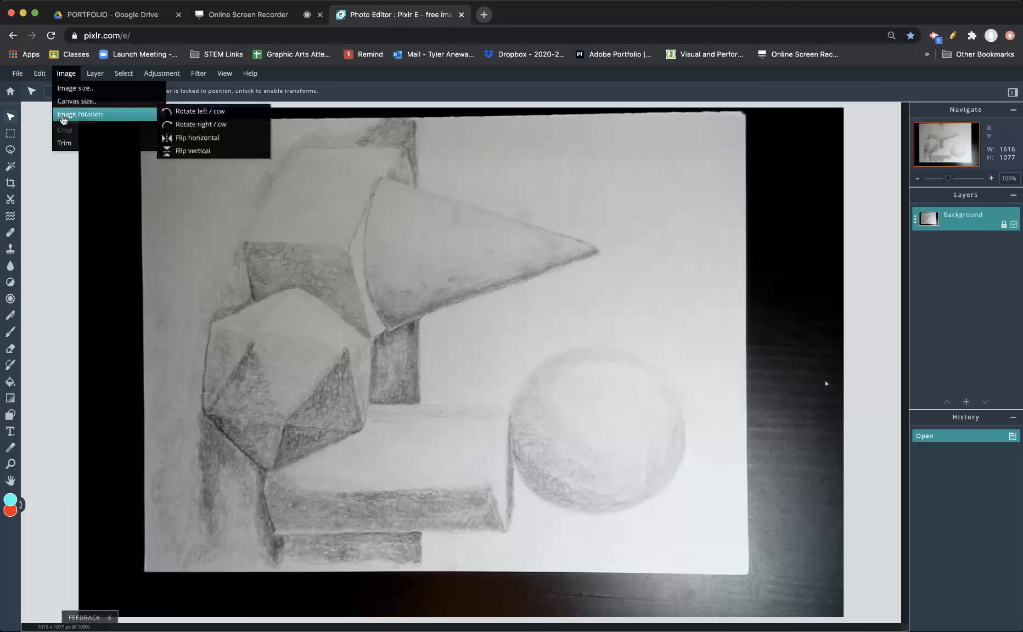
pyautogui.click(189, 112)
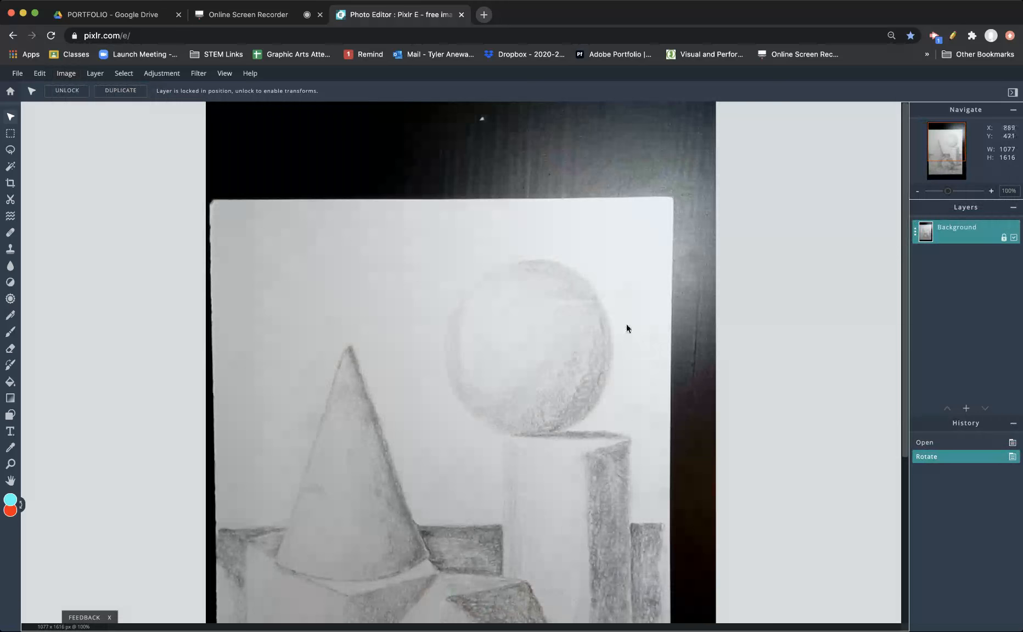
# Crop the black background away along the edges of the drawing paper, to about 953 by 1261 px
pyautogui.moveTo(952, 195); pyautogui.dragTo(942, 192)
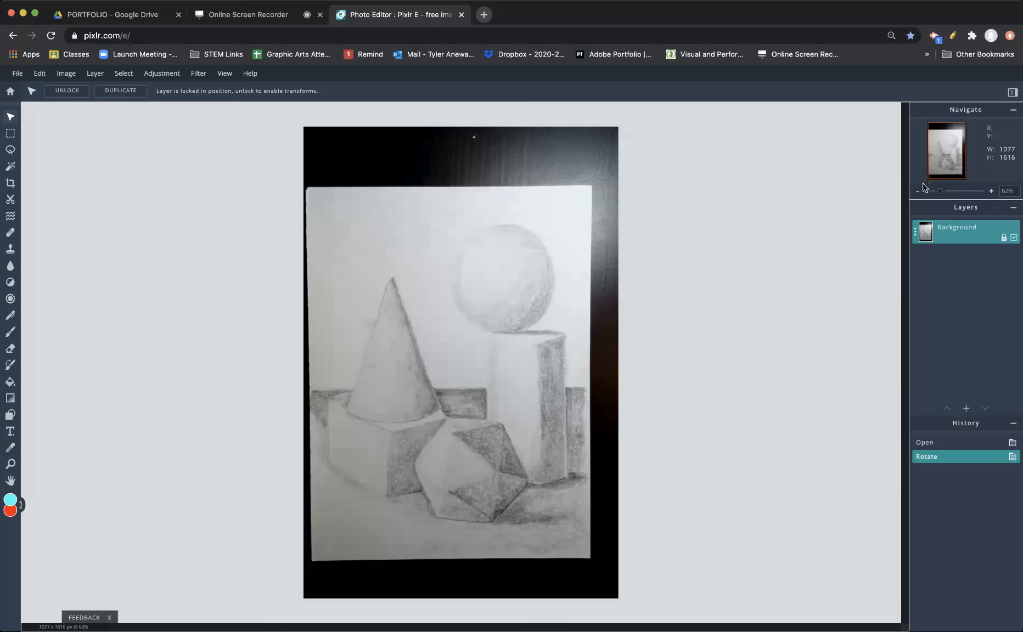
pyautogui.moveTo(941, 192); pyautogui.dragTo(940, 192)
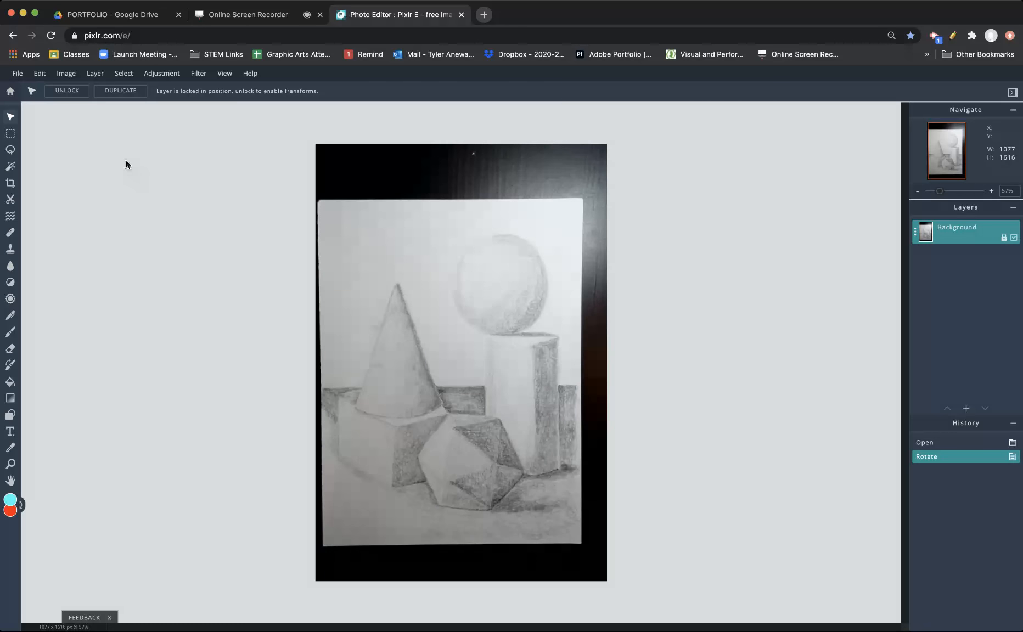
pyautogui.click(10, 186)
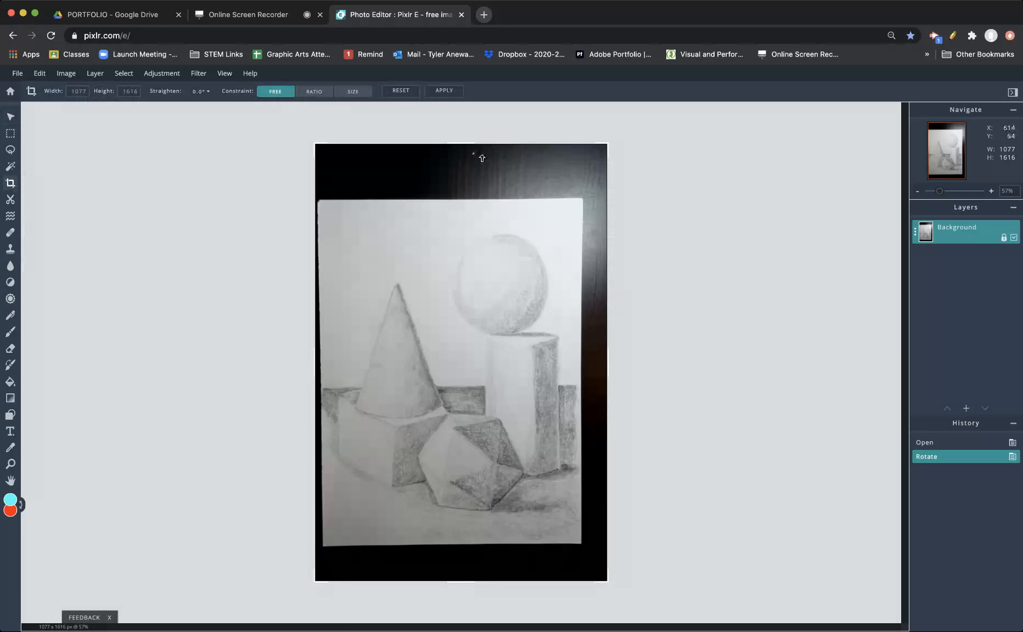
pyautogui.moveTo(462, 142); pyautogui.dragTo(461, 200)
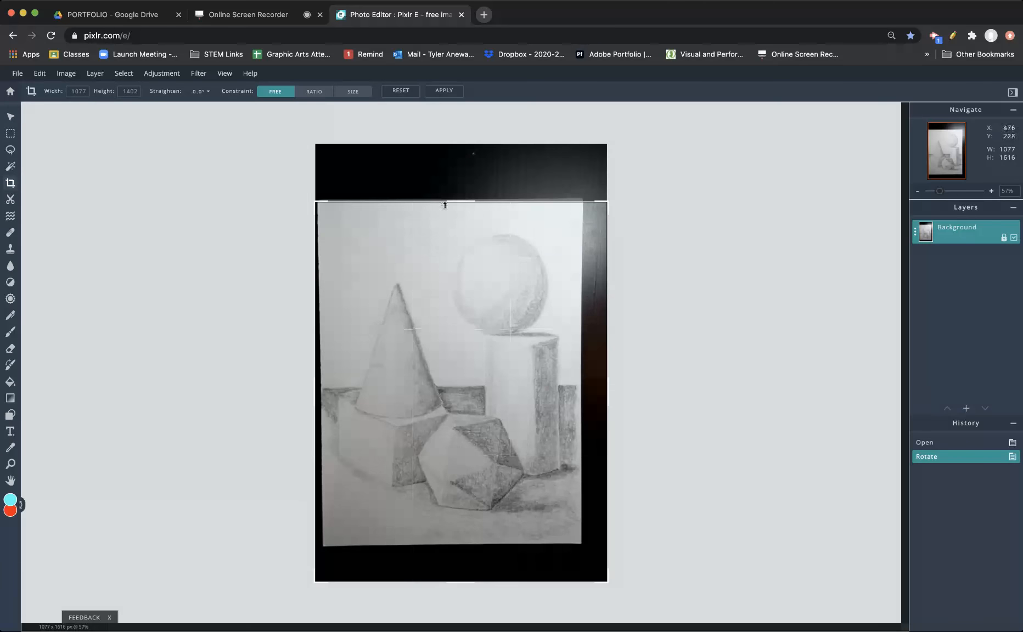
pyautogui.moveTo(310, 390); pyautogui.dragTo(321, 390)
pyautogui.moveTo(482, 578); pyautogui.dragTo(461, 556)
pyautogui.moveTo(323, 391); pyautogui.dragTo(323, 388)
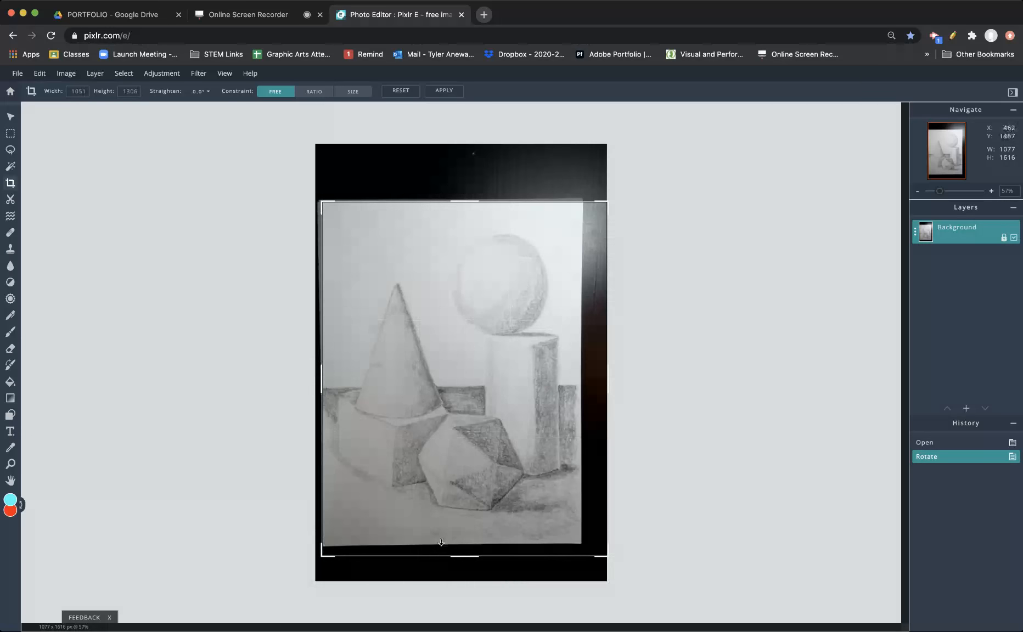
pyautogui.moveTo(461, 556); pyautogui.dragTo(460, 546)
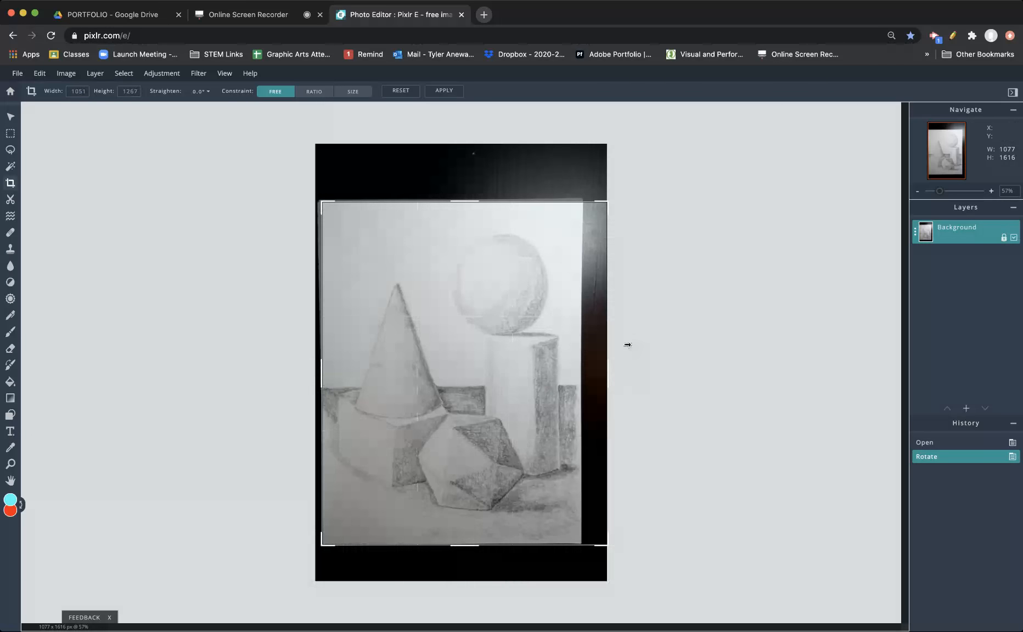
pyautogui.moveTo(610, 368); pyautogui.dragTo(580, 376)
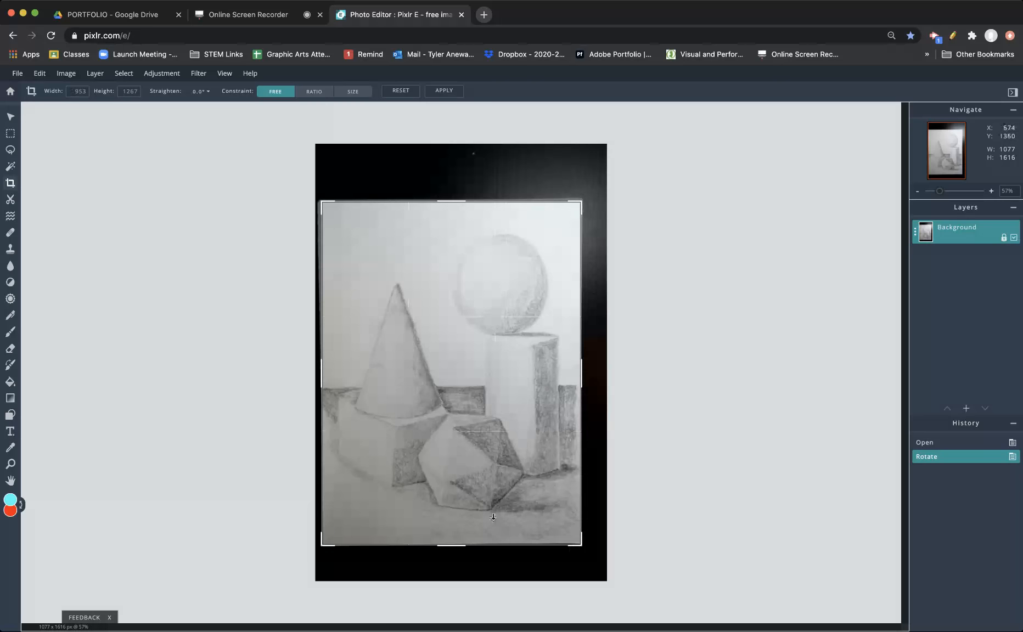
pyautogui.moveTo(458, 547); pyautogui.dragTo(459, 546)
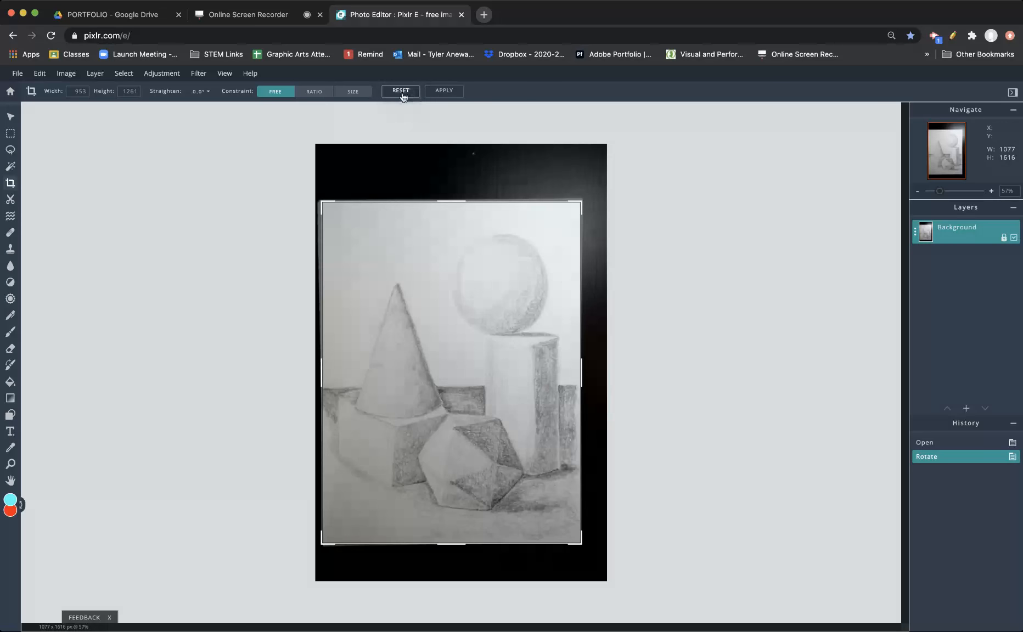
pyautogui.click(448, 97)
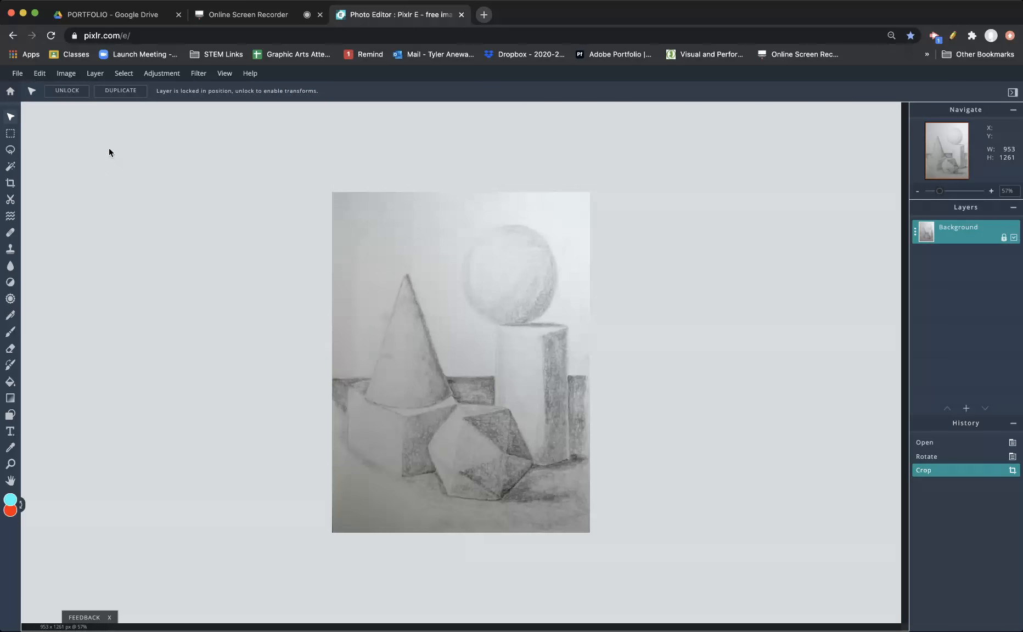
# Save the cropped drawing as a JPG named with the artist's name plus "Grid Drawing", with the quality raised to maximum
pyautogui.click(17, 74)
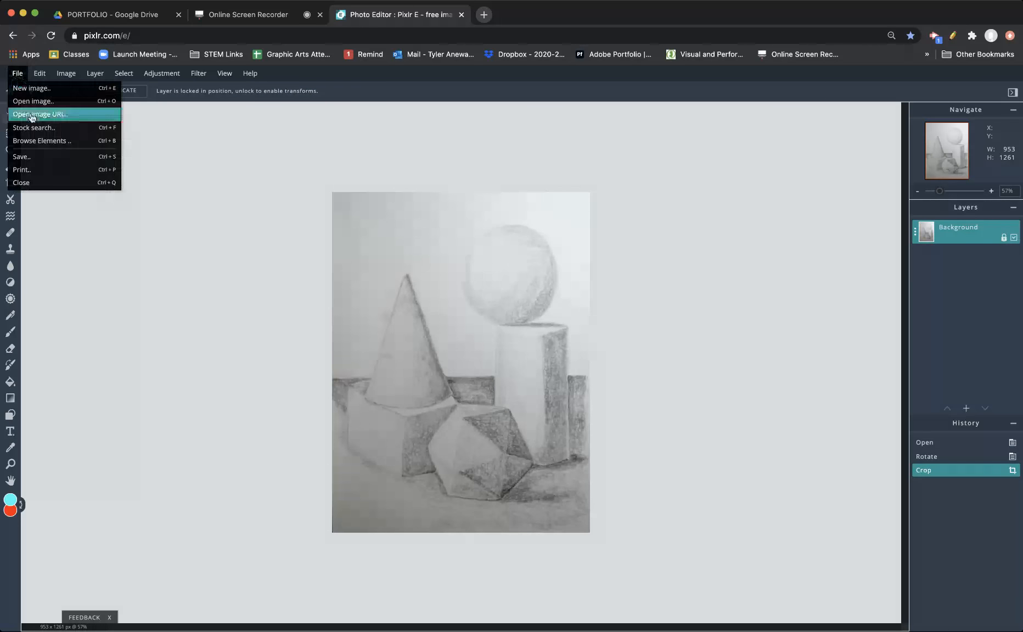
pyautogui.click(46, 160)
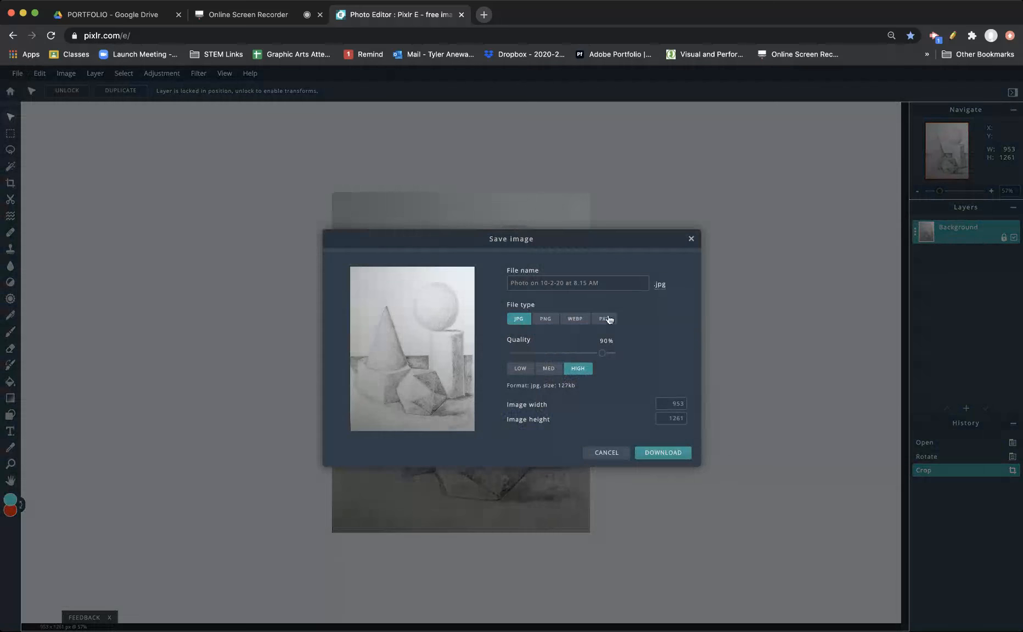
pyautogui.moveTo(615, 283); pyautogui.dragTo(396, 284)
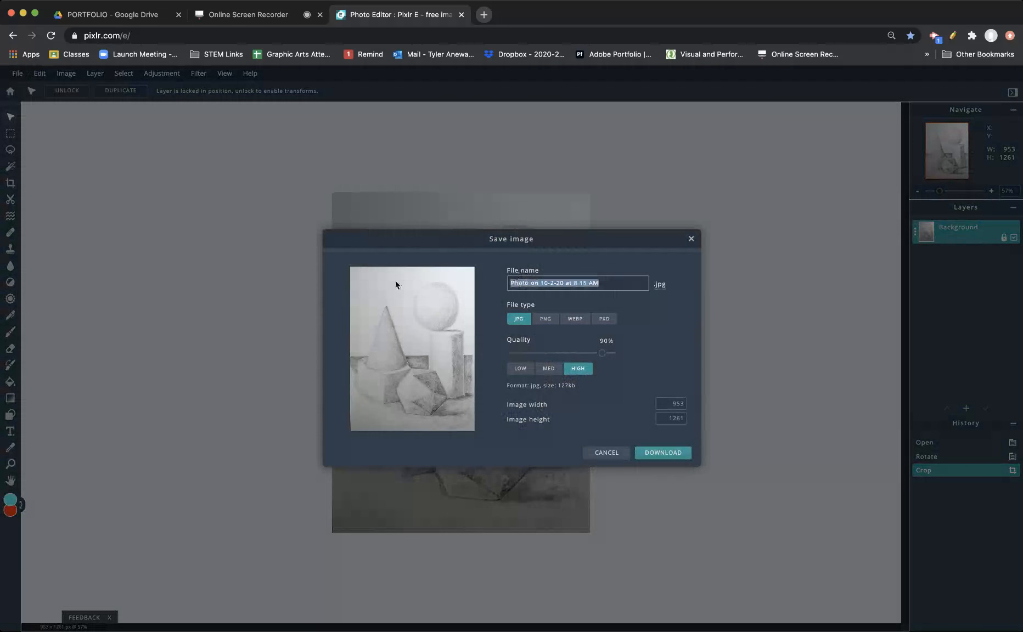
pyautogui.write('Mr. Anewal')
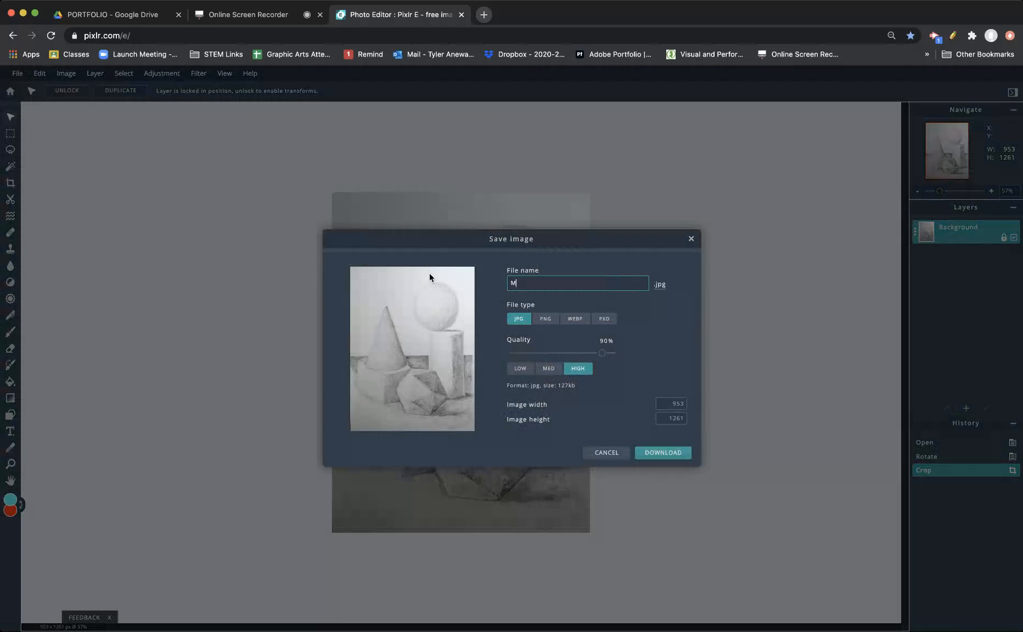
pyautogui.write('t Grid Drawing')
pyautogui.click(607, 353)
pyautogui.moveTo(608, 354); pyautogui.dragTo(614, 354)
pyautogui.click(671, 459)
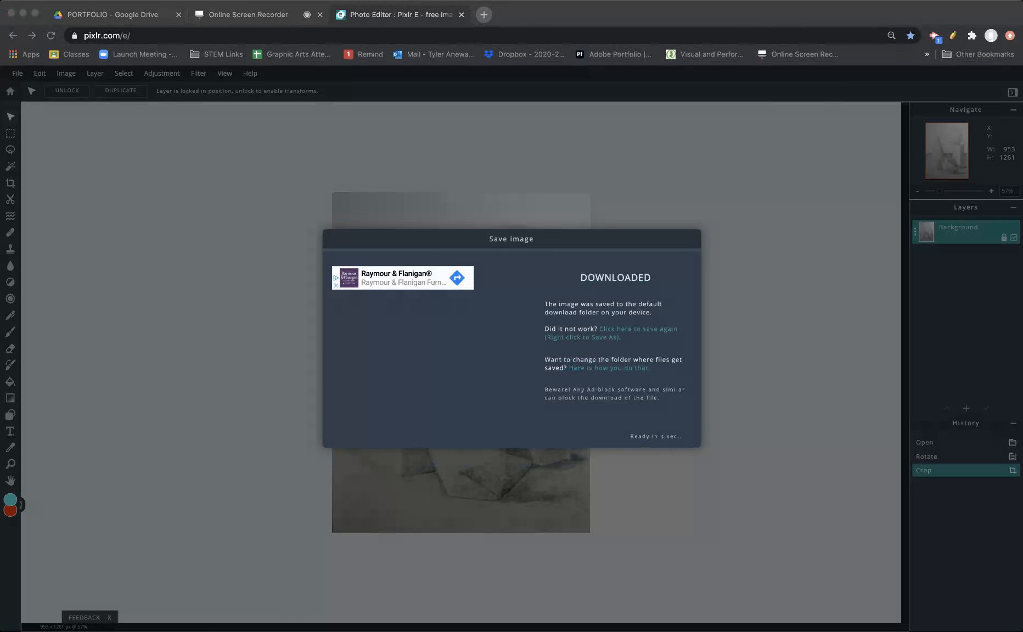
# Upload the saved grid drawing JPG to the PORTFOLIO folder in Google Drive and check it in the preview
pyautogui.click(135, 20)
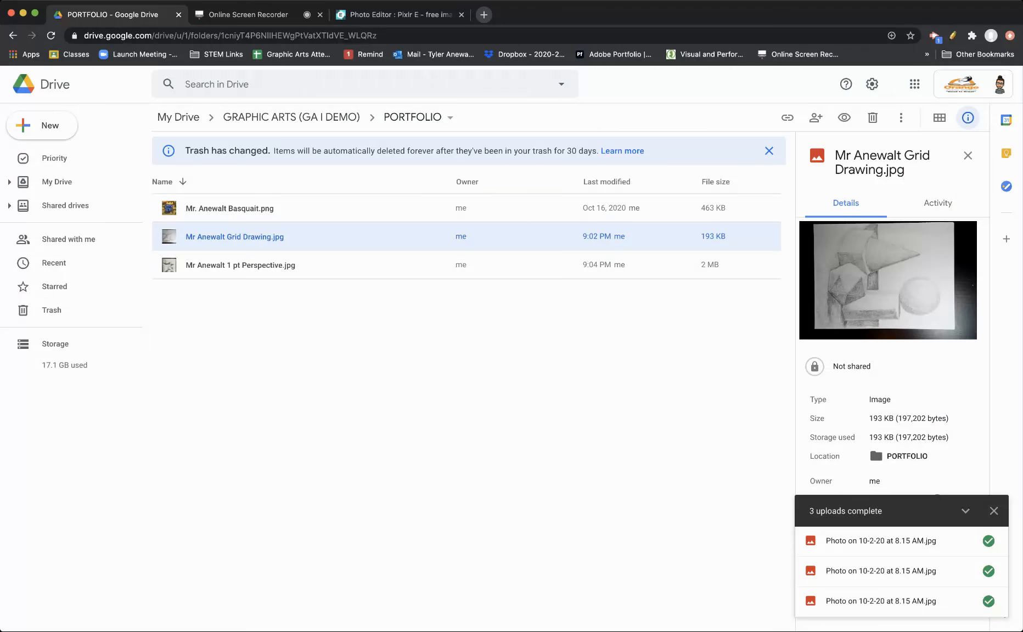
pyautogui.moveTo(883, 583)
pyautogui.mouseDown()
pyautogui.moveTo(548, 454)
pyautogui.moveTo(483, 417)
pyautogui.mouseUp()
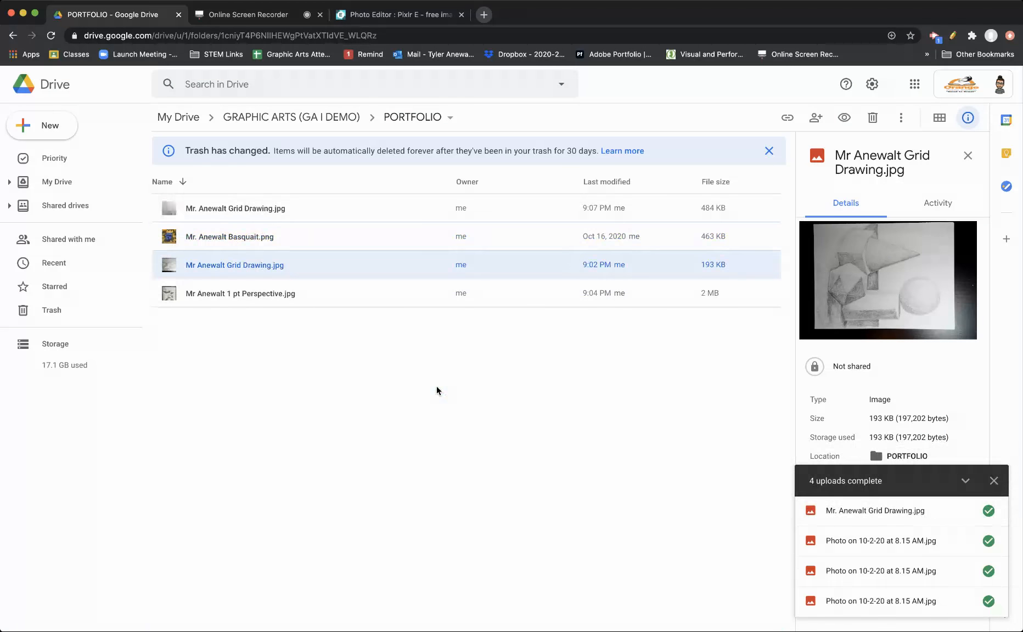
pyautogui.doubleClick(208, 210)
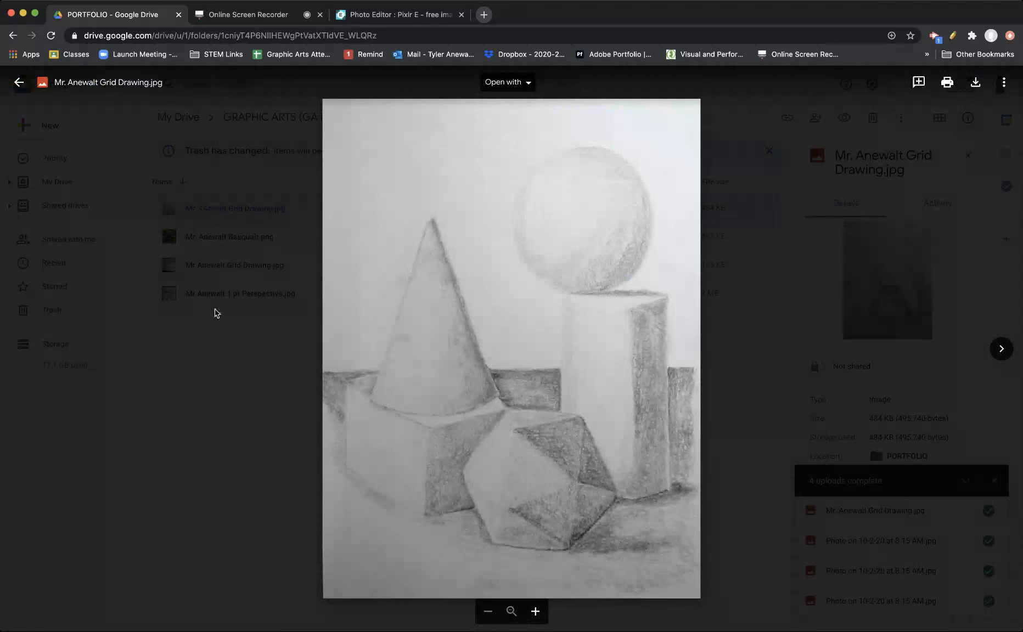
pyautogui.click(223, 325)
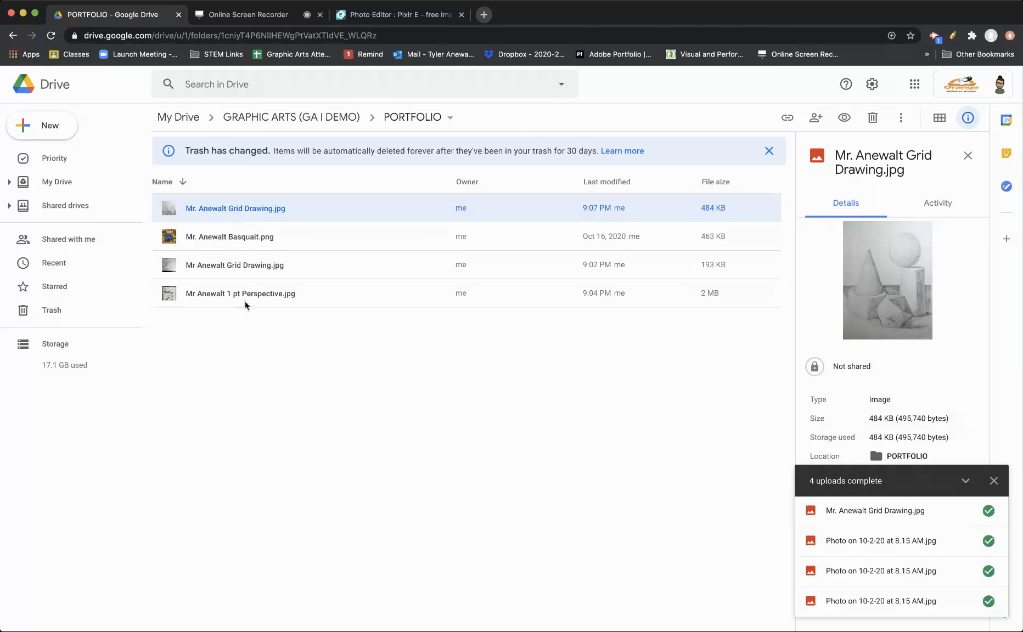
# Move the old uncropped 193 KB Grid Drawing JPG from the PORTFOLIO folder to the trash
pyautogui.click(236, 271)
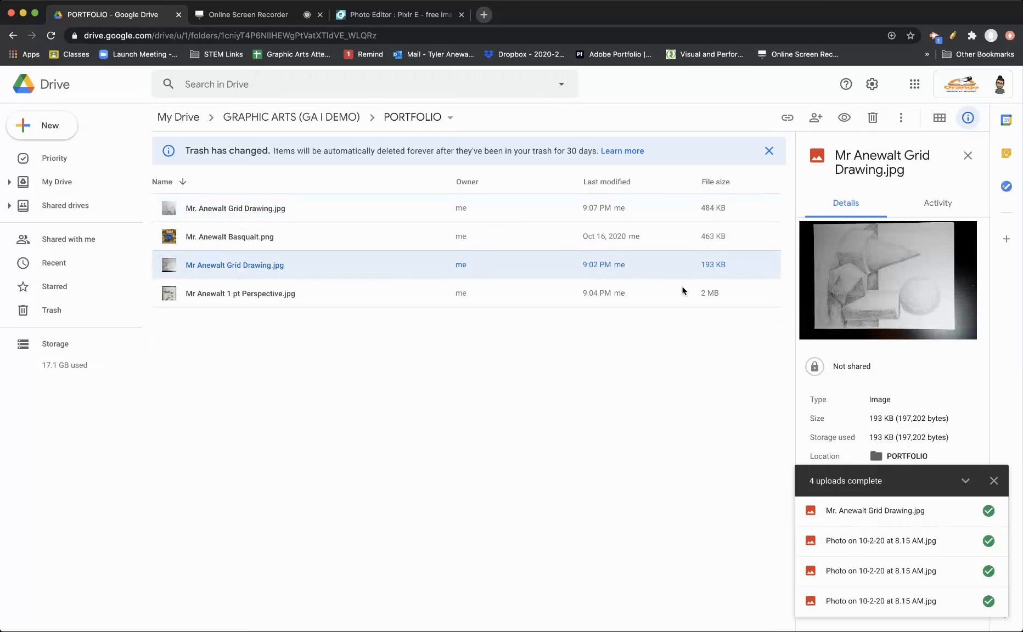
pyautogui.click(873, 118)
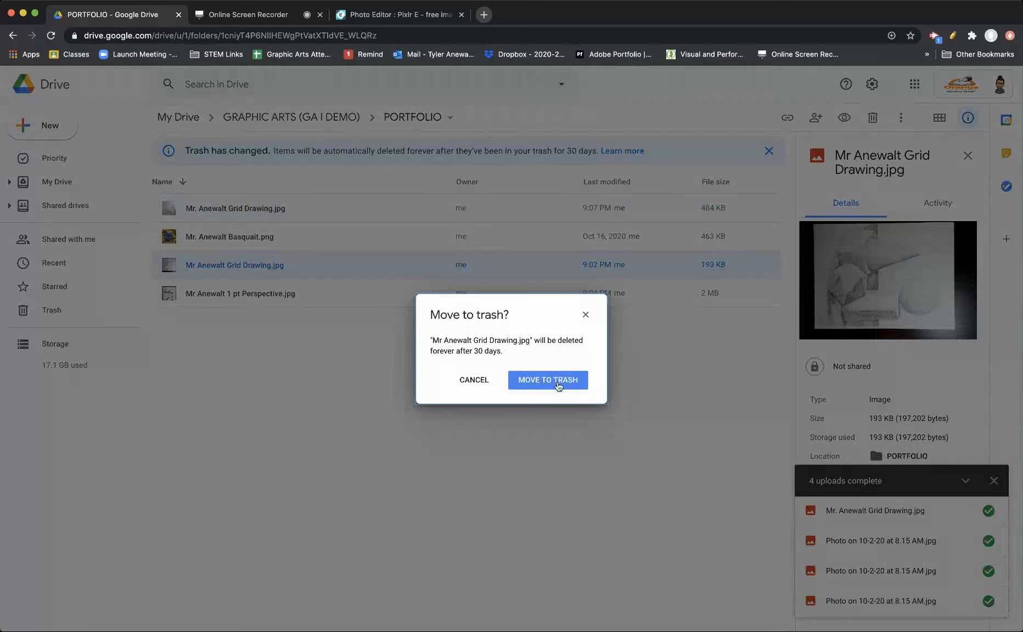
pyautogui.click(556, 384)
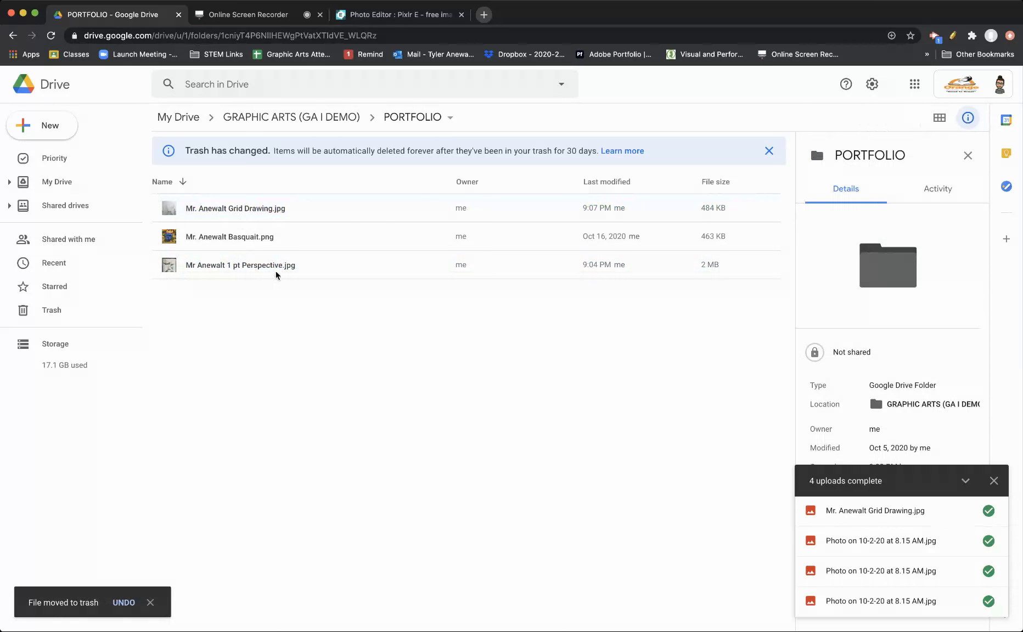
# Open the 1 pt Perspective JPG from the PORTFOLIO folder in the Drive preview
pyautogui.doubleClick(278, 274)
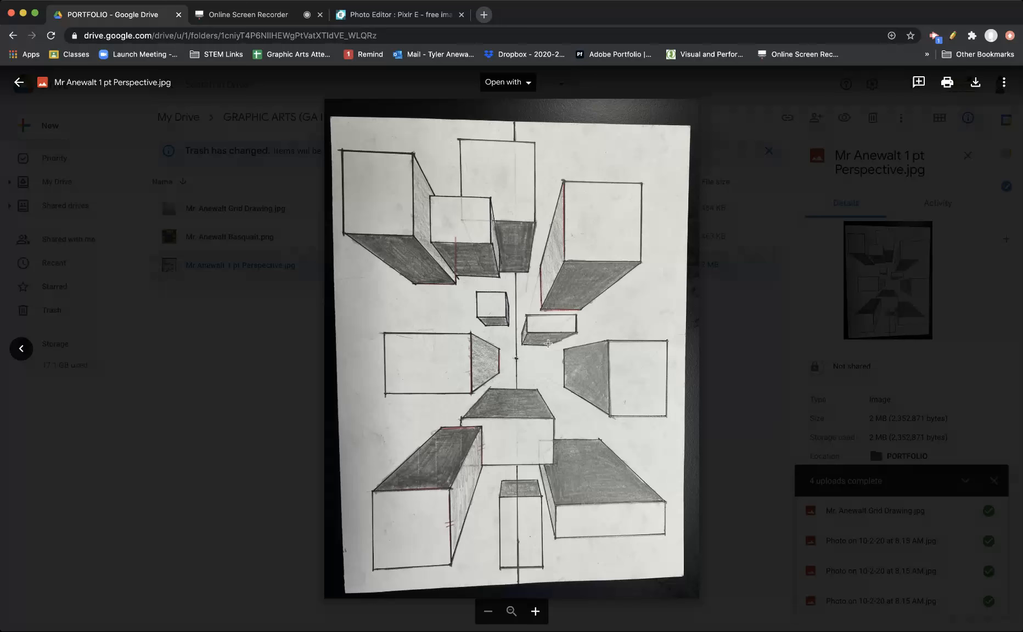
pyautogui.click(272, 328)
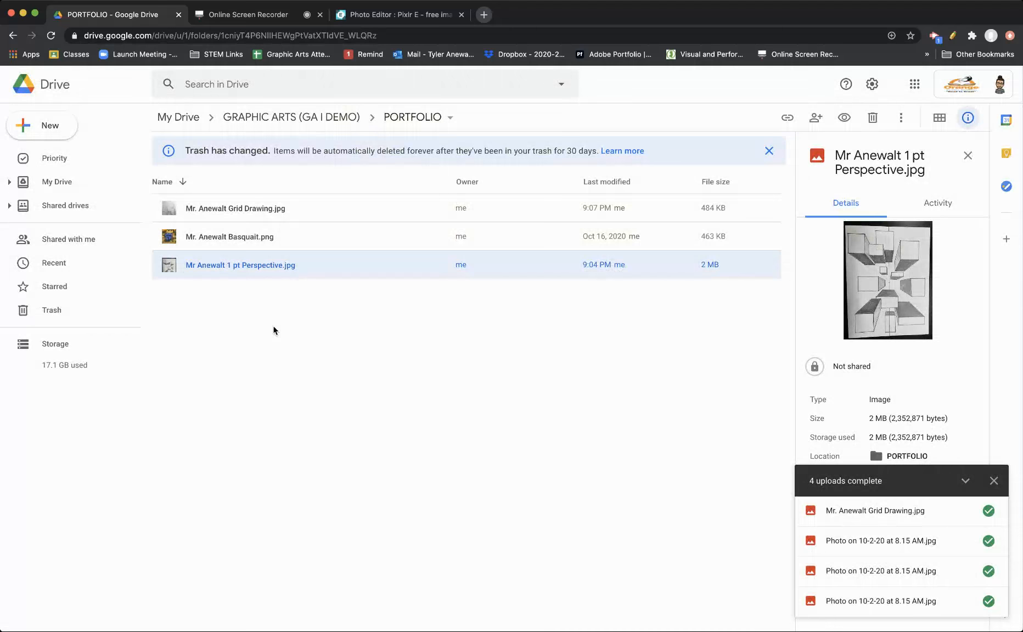
pyautogui.doubleClick(313, 277)
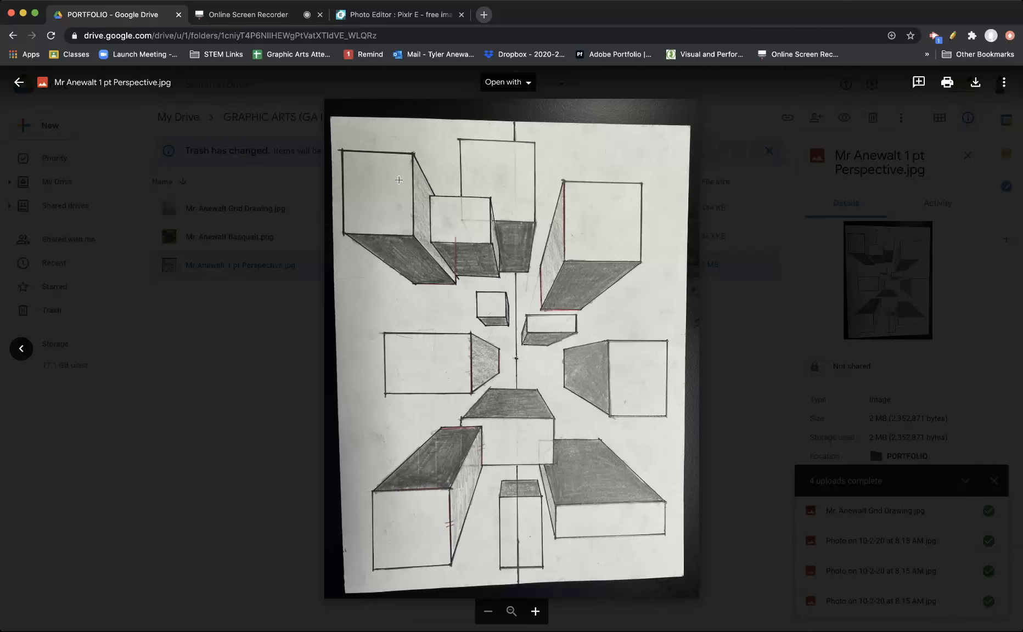
# Try to open the 1 pt Perspective image with Pixlr Editor, choosing the school Google account and allowing Drive access
pyautogui.click(513, 86)
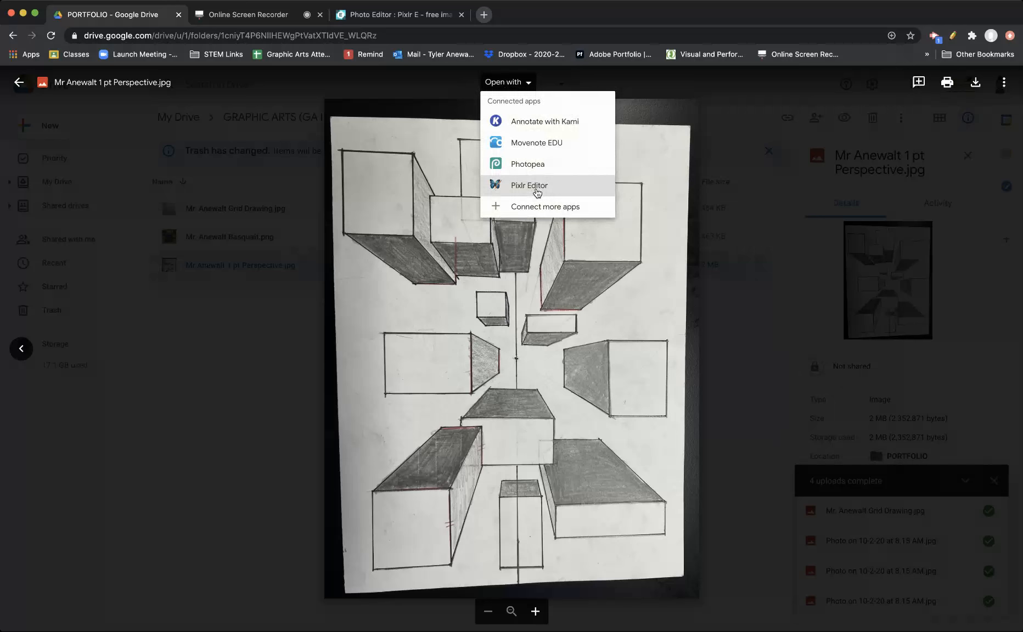
pyautogui.click(537, 192)
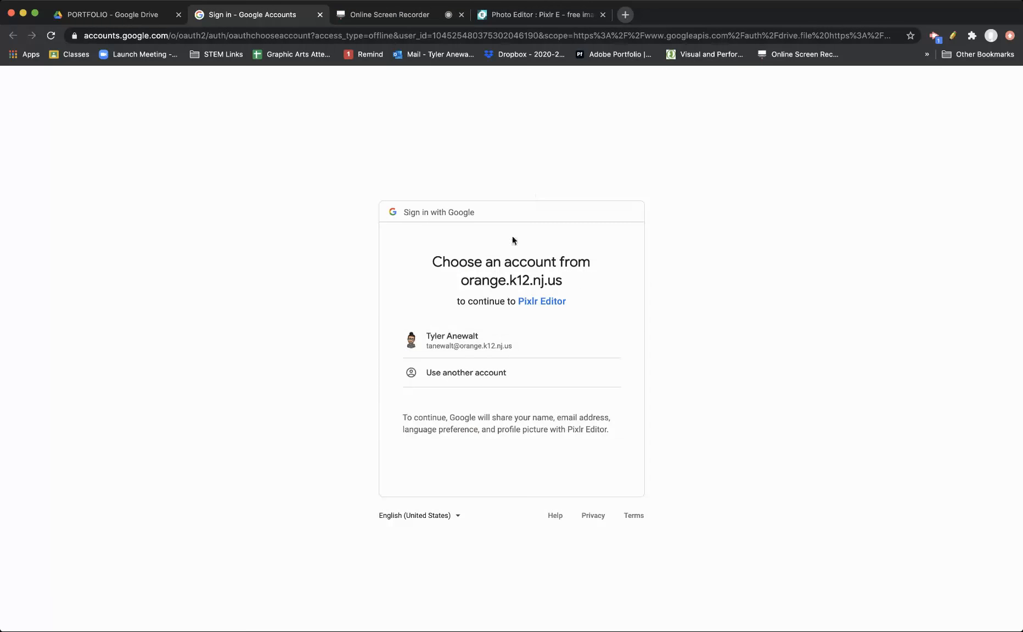
pyautogui.click(476, 345)
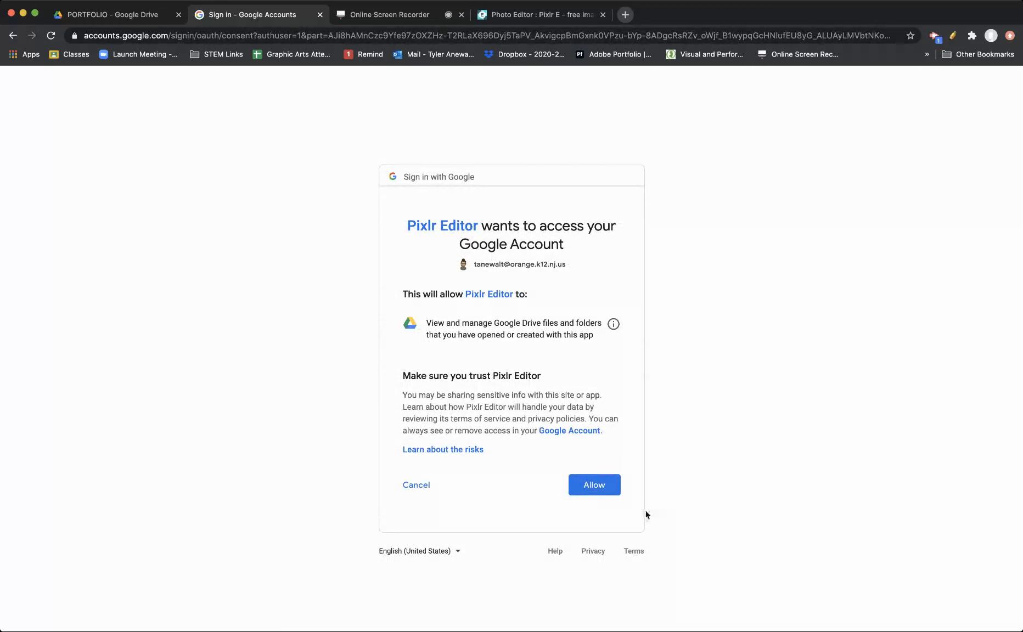
pyautogui.click(603, 486)
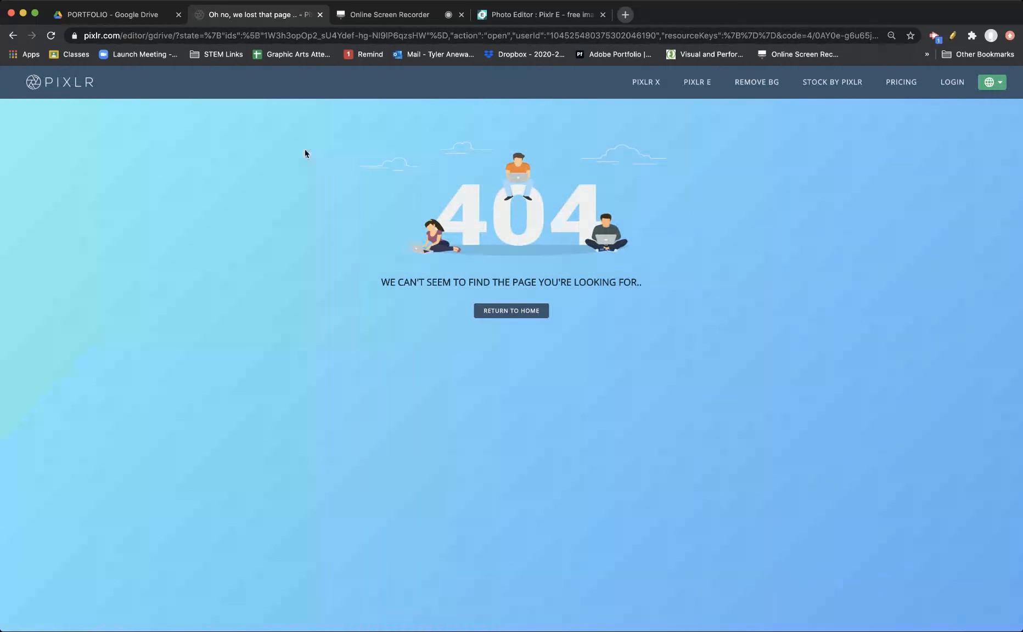
# Return to the 1 pt Perspective image preview in Google Drive and open the image with Photopea
pyautogui.click(125, 16)
pyautogui.click(526, 83)
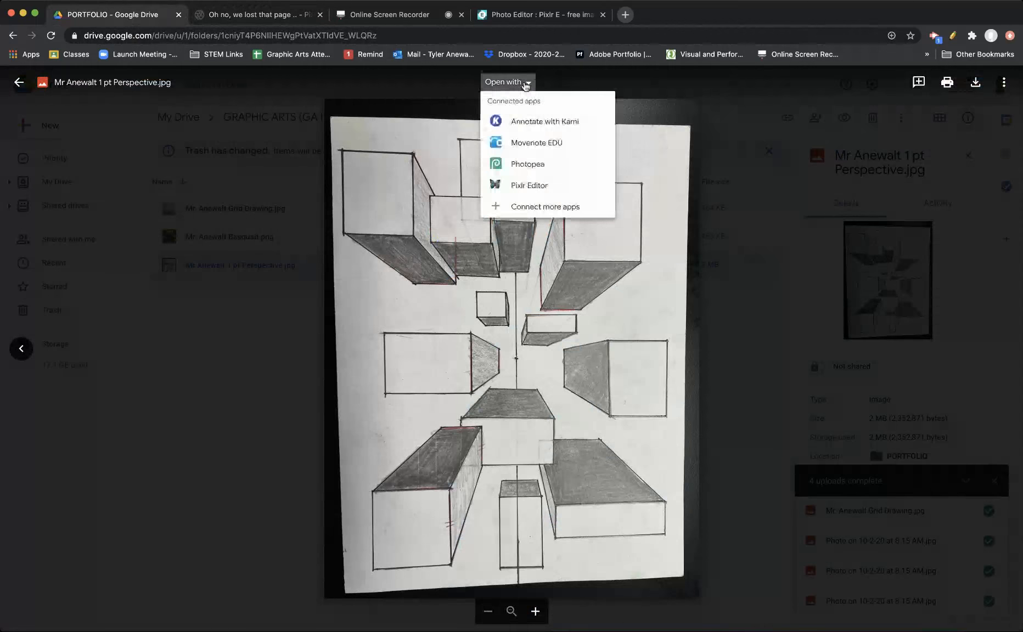
pyautogui.click(541, 167)
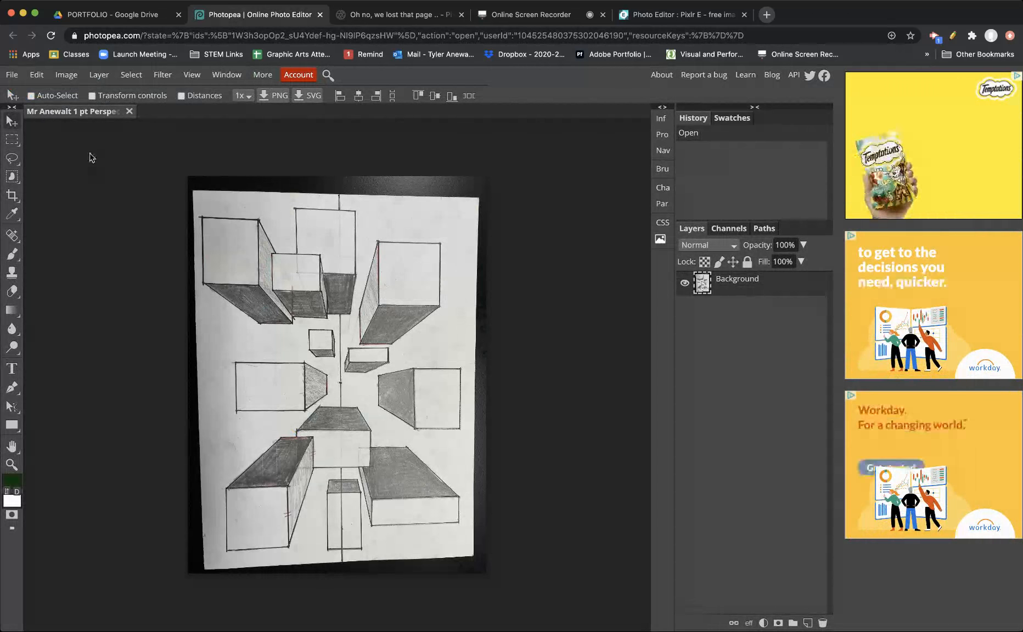
# Rotate the whole perspective image 90° clockwise and by a further 180°
pyautogui.click(67, 78)
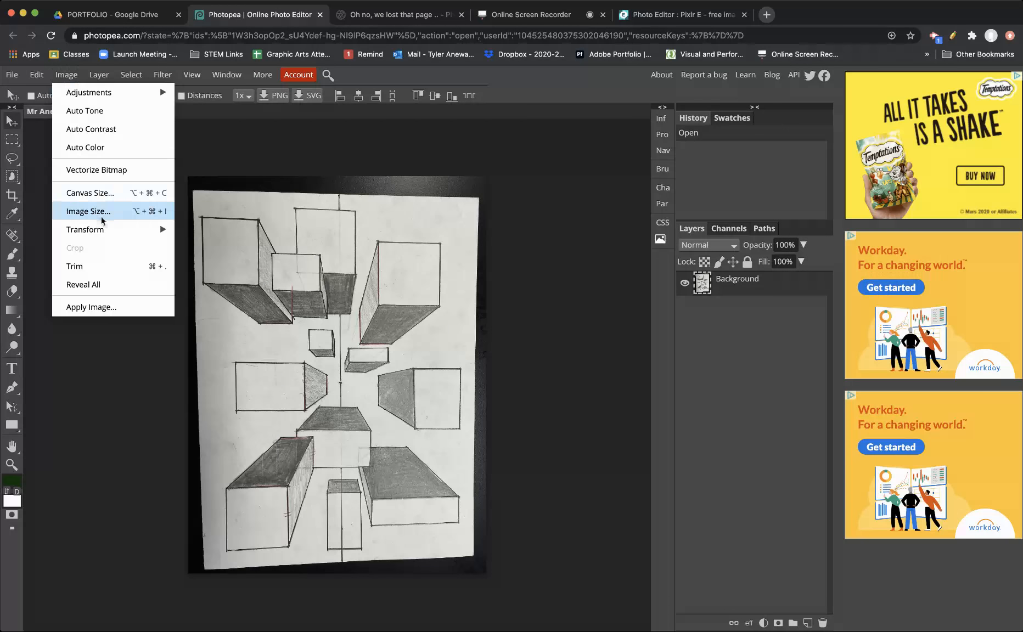
pyautogui.moveTo(103, 229)
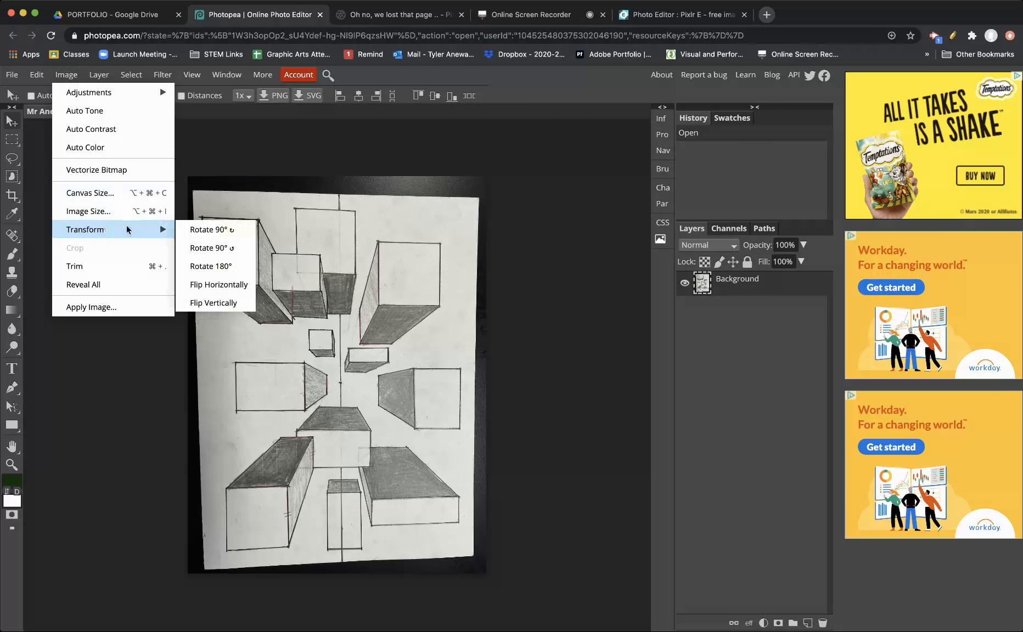
pyautogui.click(201, 230)
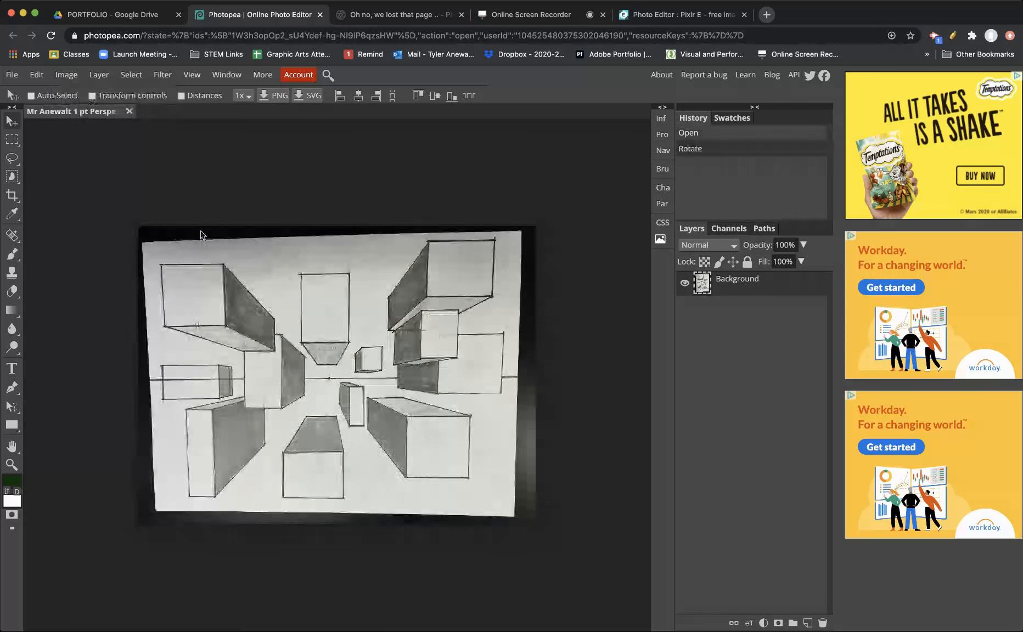
pyautogui.click(70, 80)
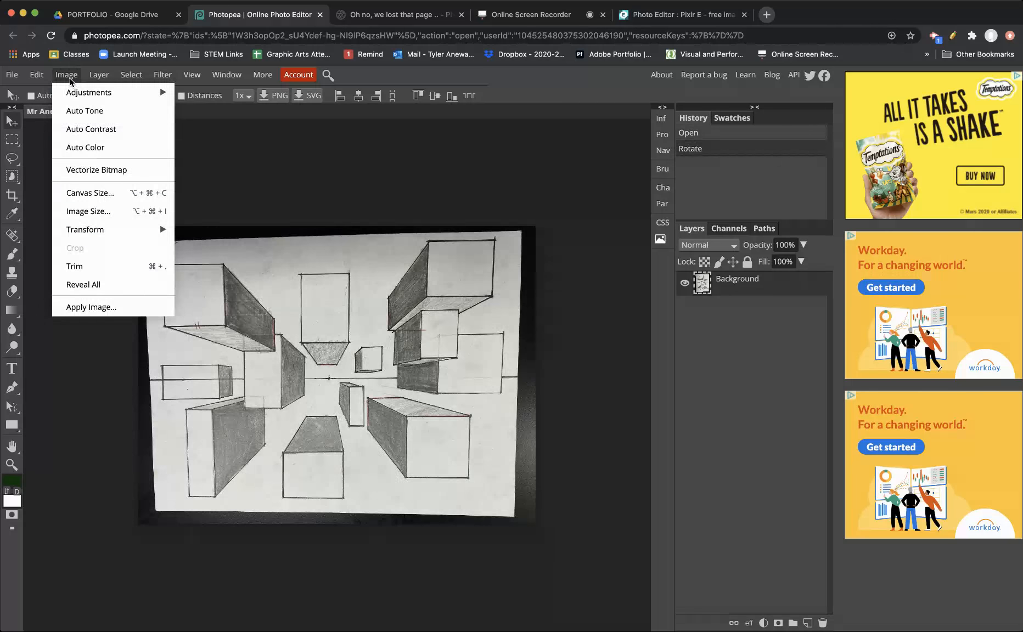
pyautogui.moveTo(118, 234)
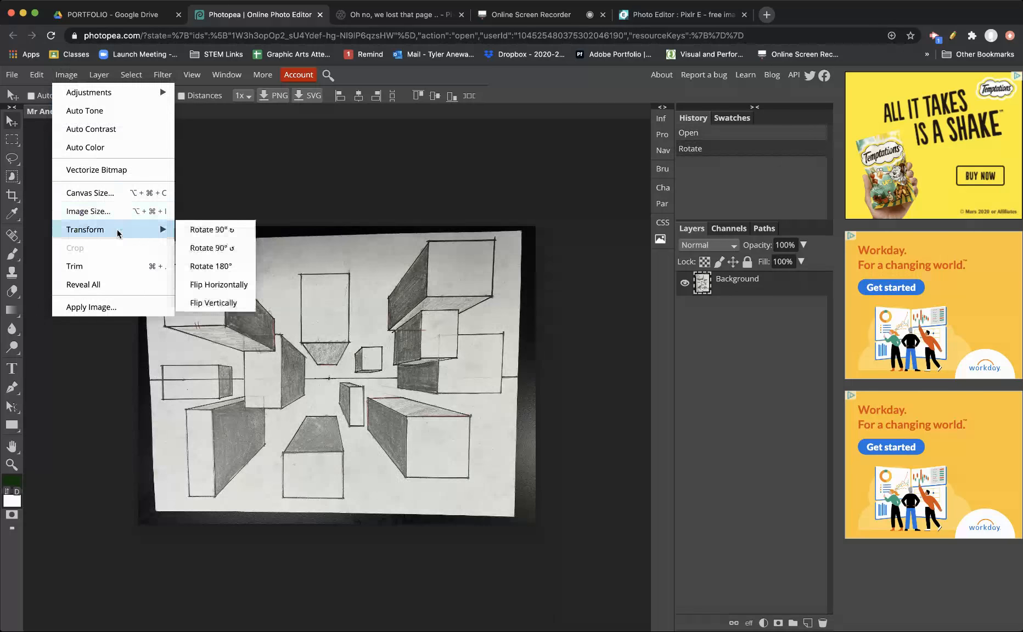
pyautogui.click(221, 268)
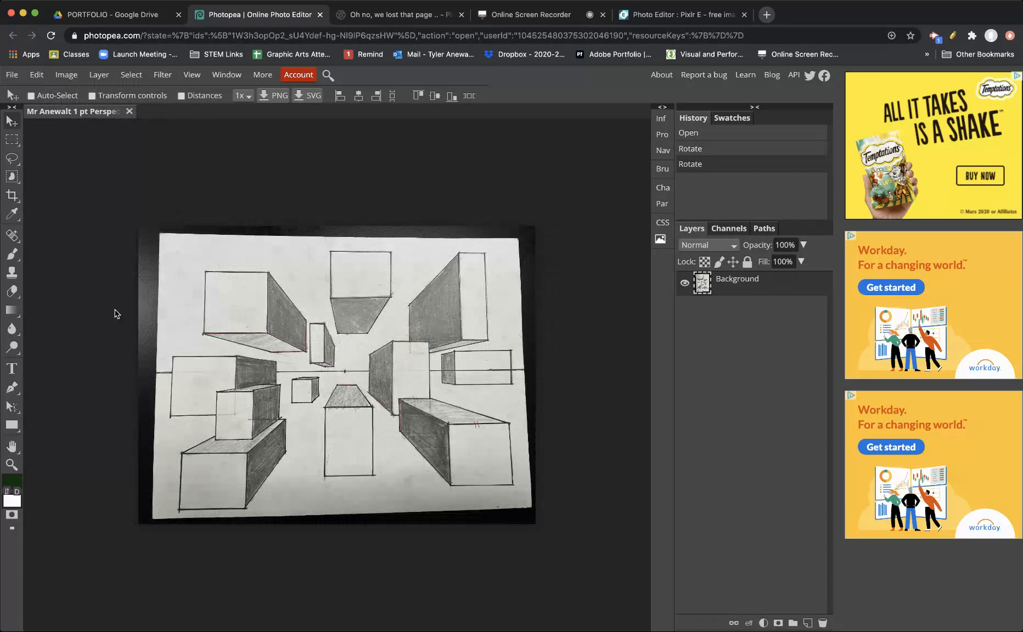
# Crop the black background away around the perspective drawing's paper and save the image back to Google Drive
pyautogui.click(10, 199)
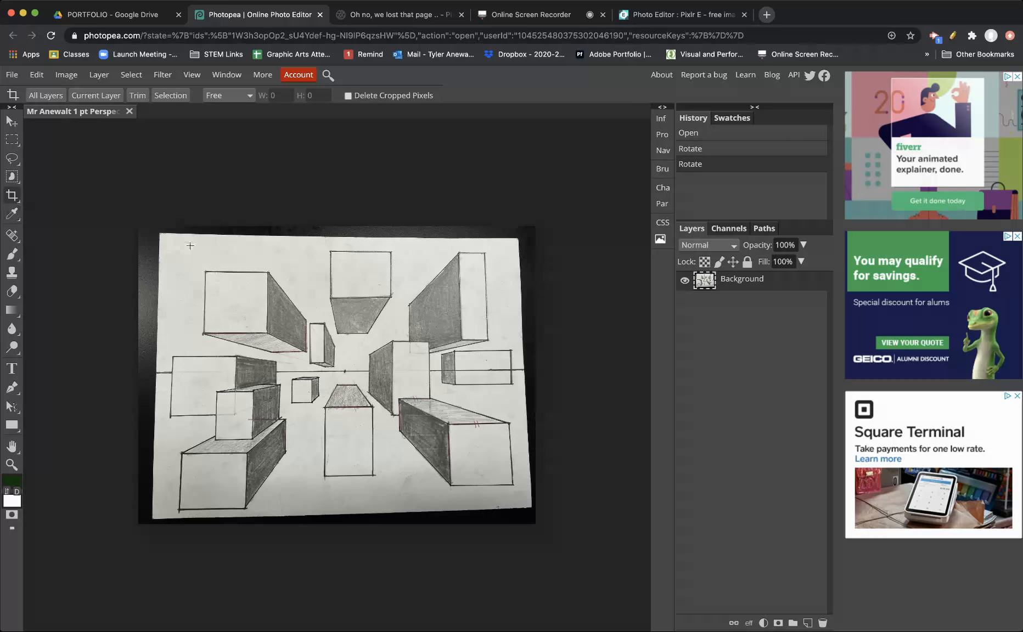
pyautogui.moveTo(158, 232)
pyautogui.mouseDown()
pyautogui.moveTo(404, 467)
pyautogui.moveTo(526, 505)
pyautogui.moveTo(520, 512)
pyautogui.mouseUp()
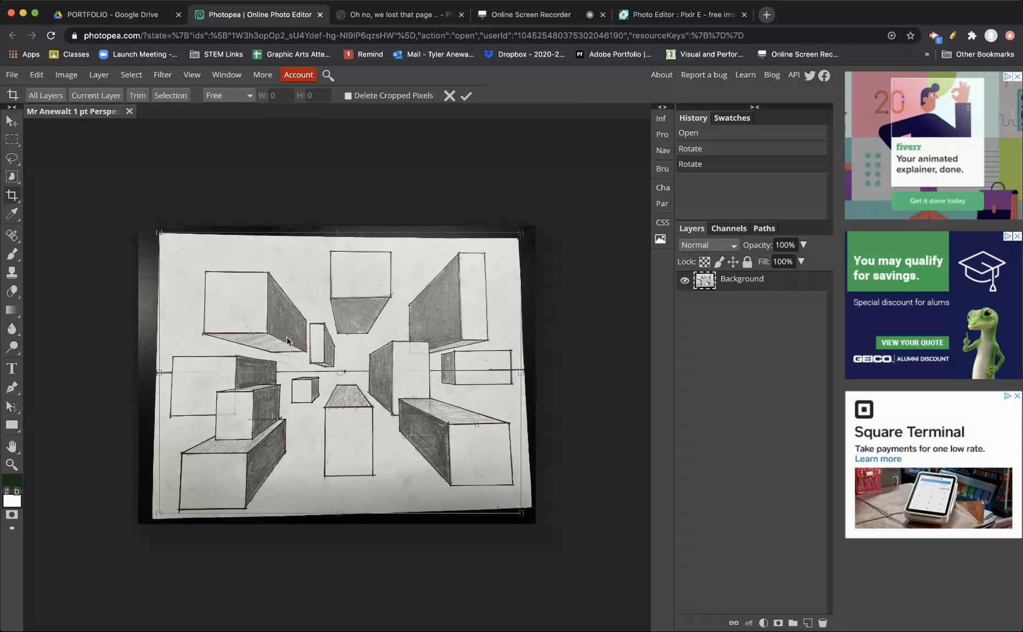
pyautogui.press('Return')
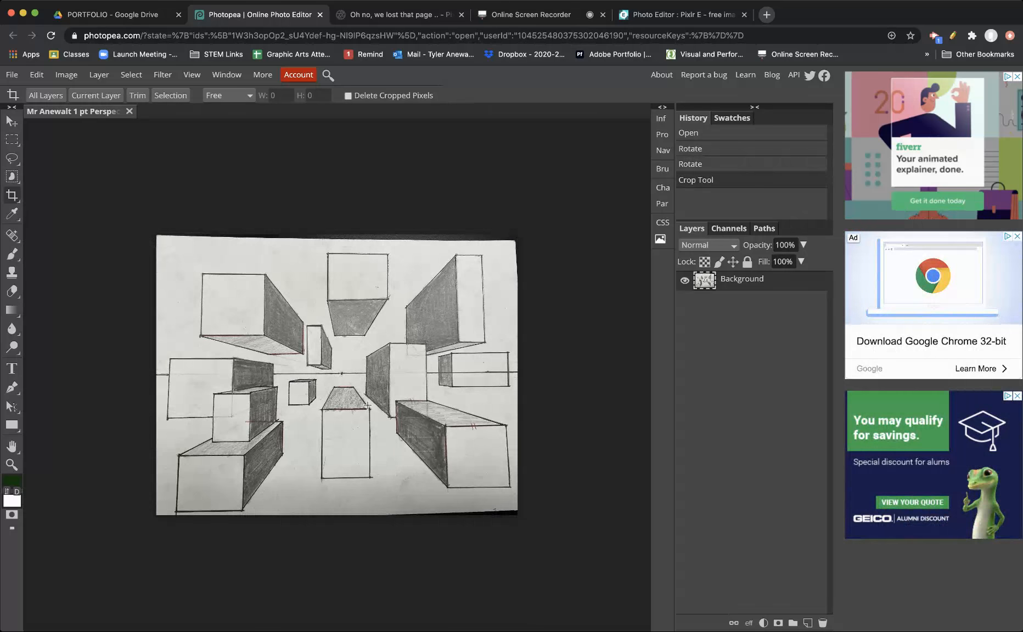
pyautogui.click(13, 76)
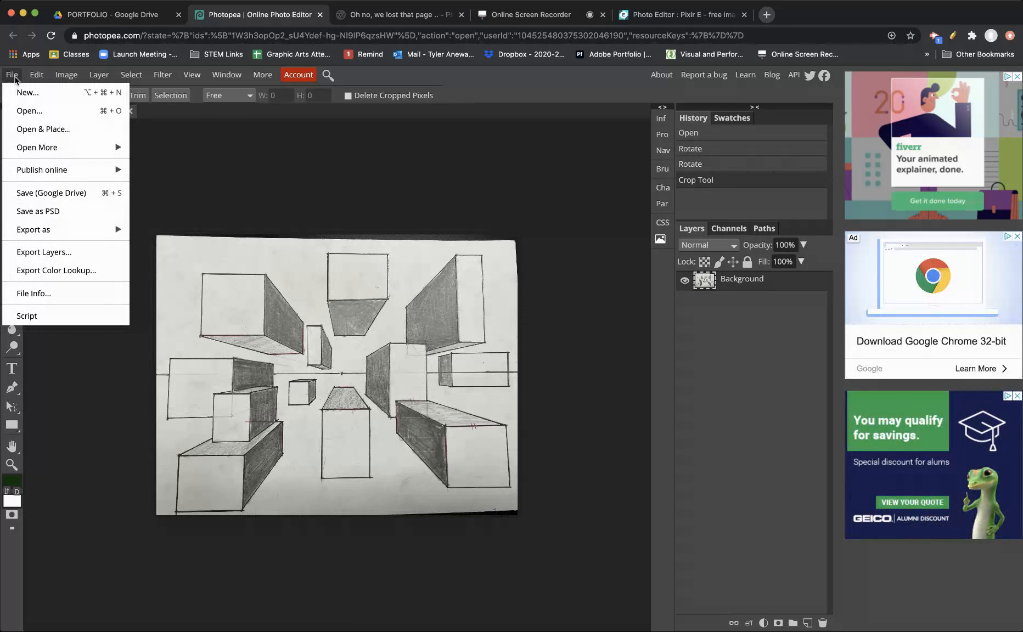
pyautogui.click(22, 194)
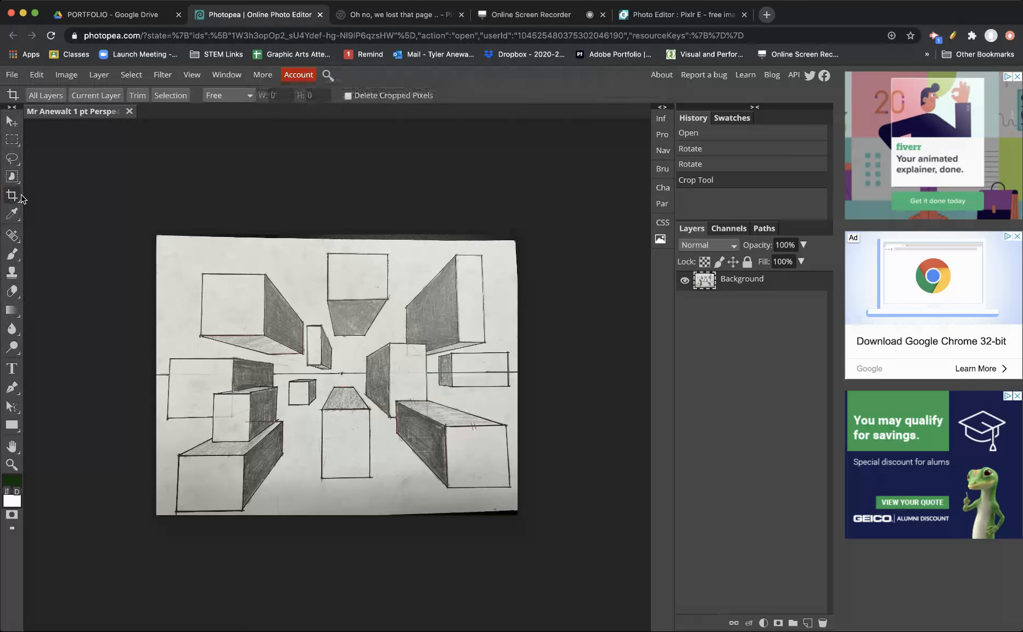
# Switch to the PORTFOLIO folder in Google Drive and check the 1 pt Perspective, Basquait and Grid Drawing images in the preview
pyautogui.click(105, 16)
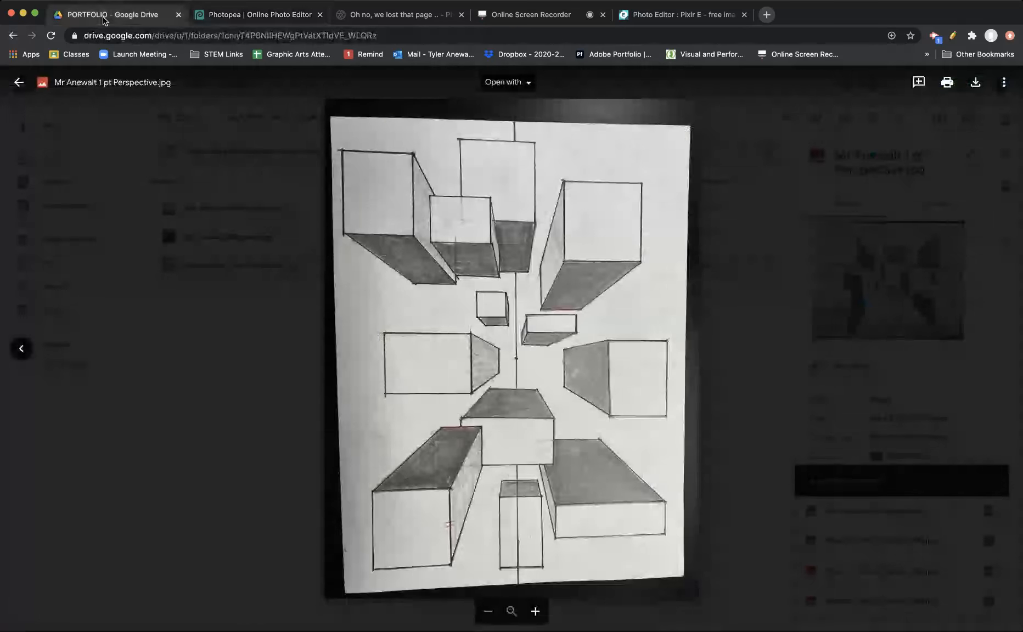
pyautogui.click(238, 352)
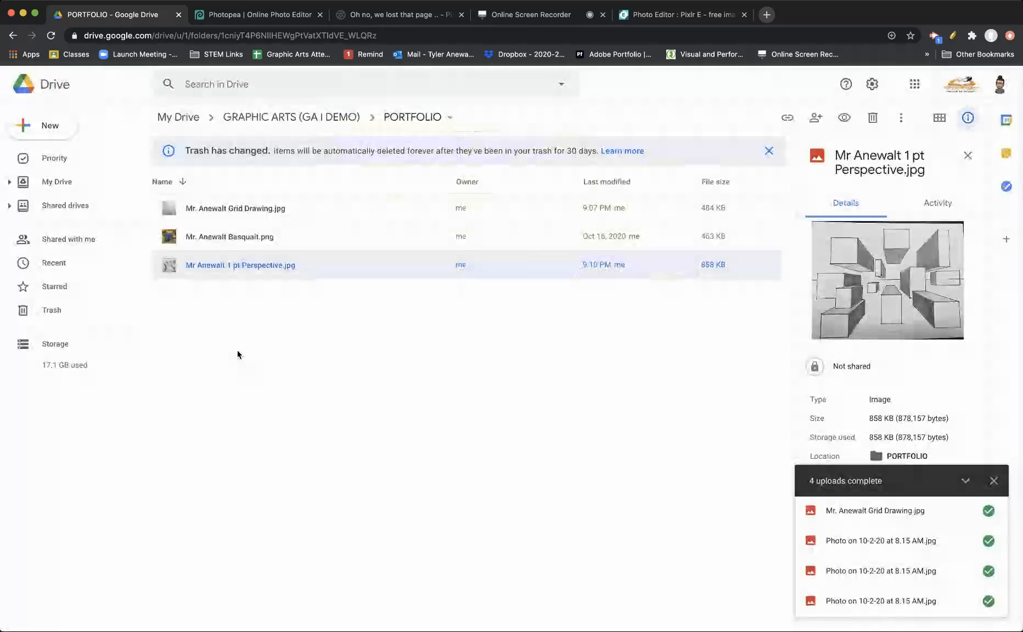
pyautogui.doubleClick(218, 266)
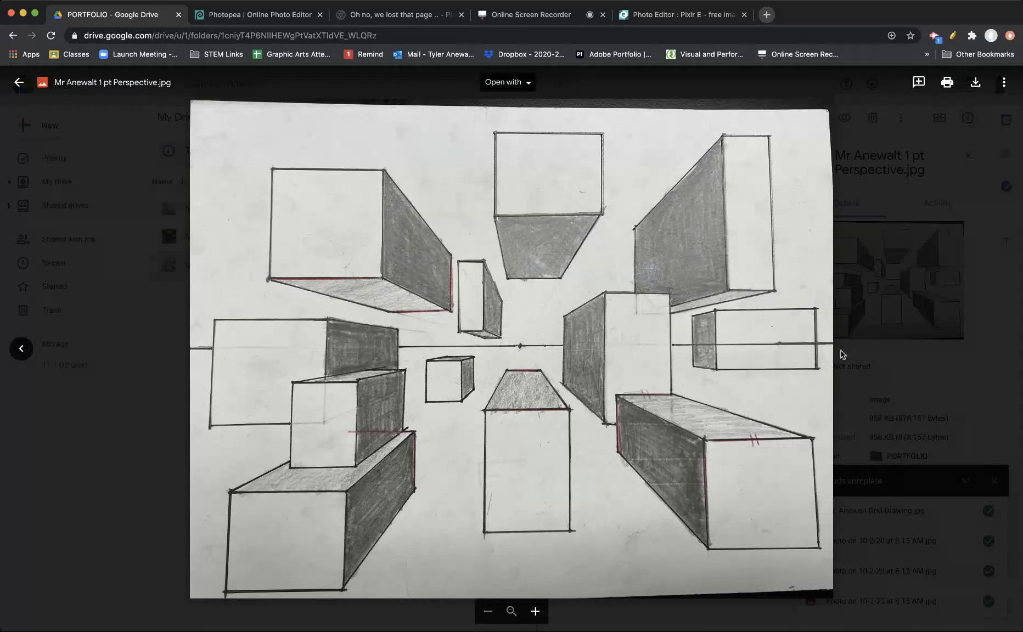
pyautogui.click(22, 350)
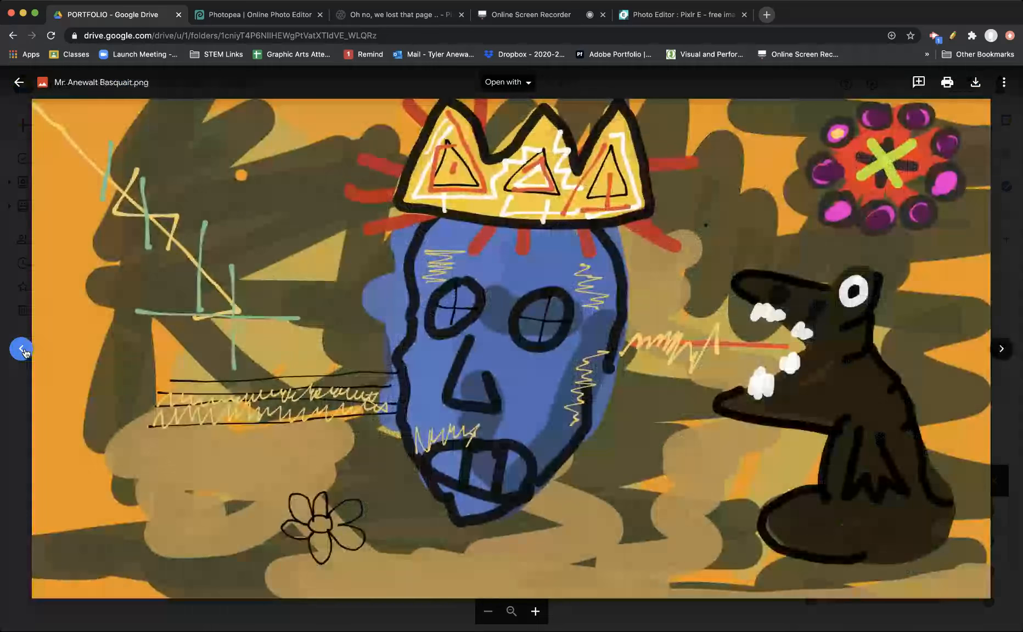
pyautogui.click(22, 350)
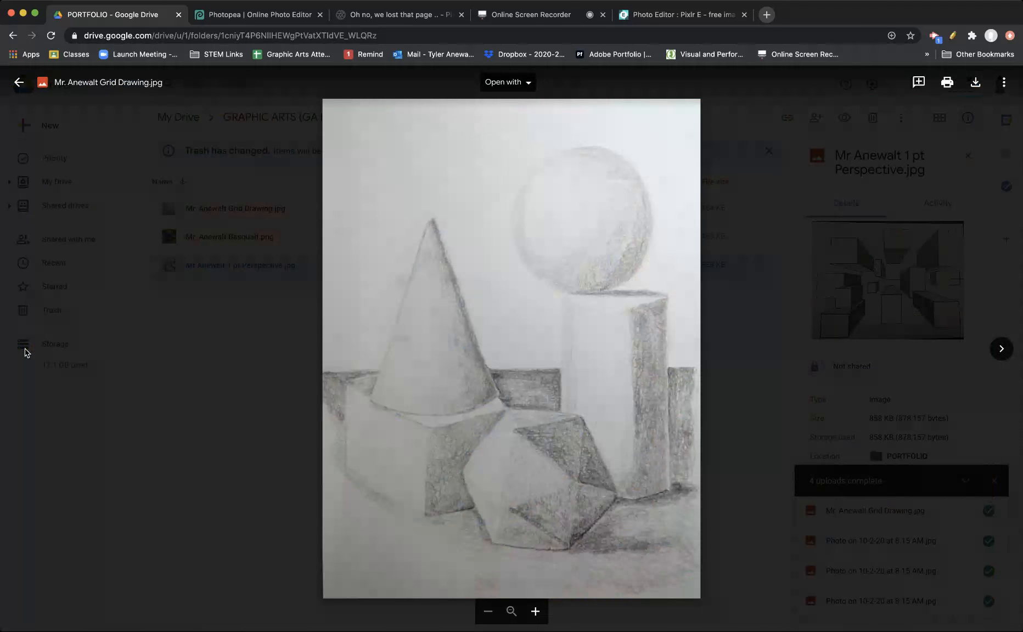
pyautogui.click(187, 364)
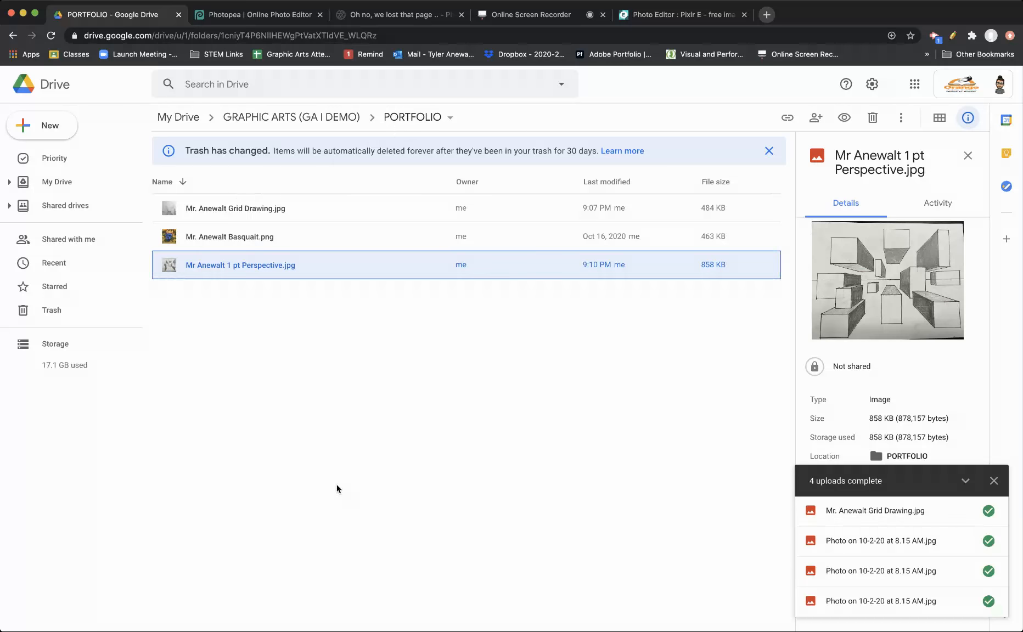
# Start a screenshot of a selected screen area over the PORTFOLIO folder
pyautogui.press('super+shift+4')
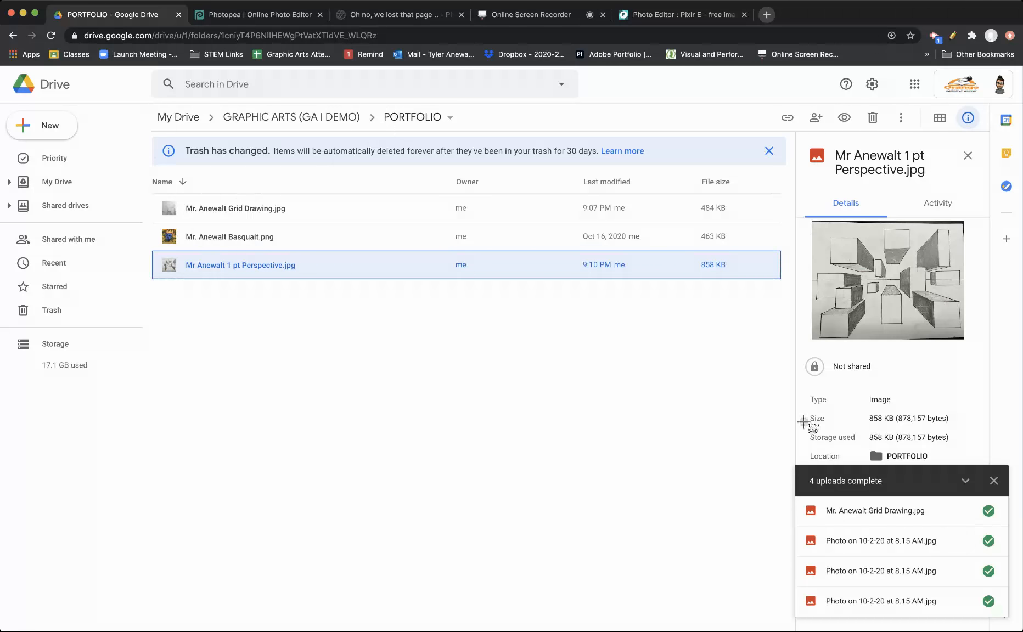